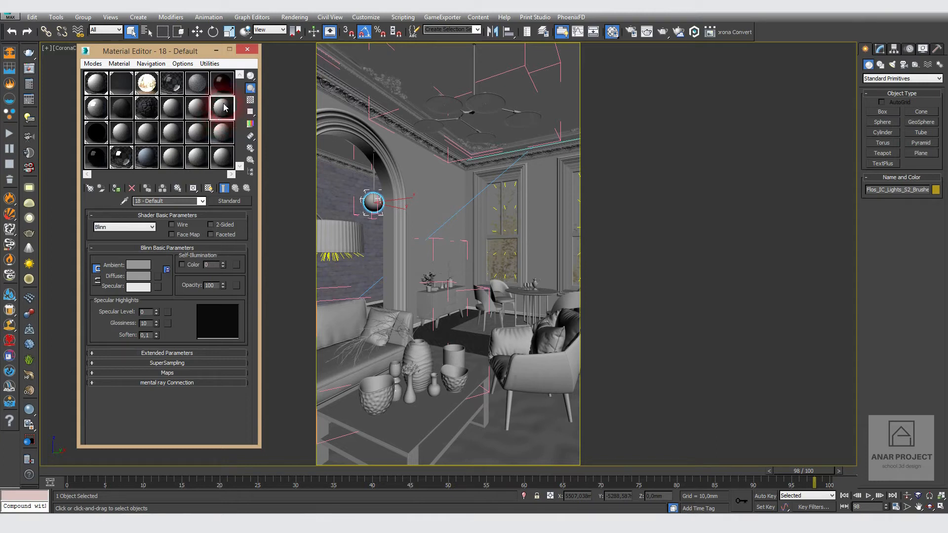
Step: Convert the unused Standard material 18 - Default to a CoronaMtl with its enlarged preview open
double_click(224, 107)
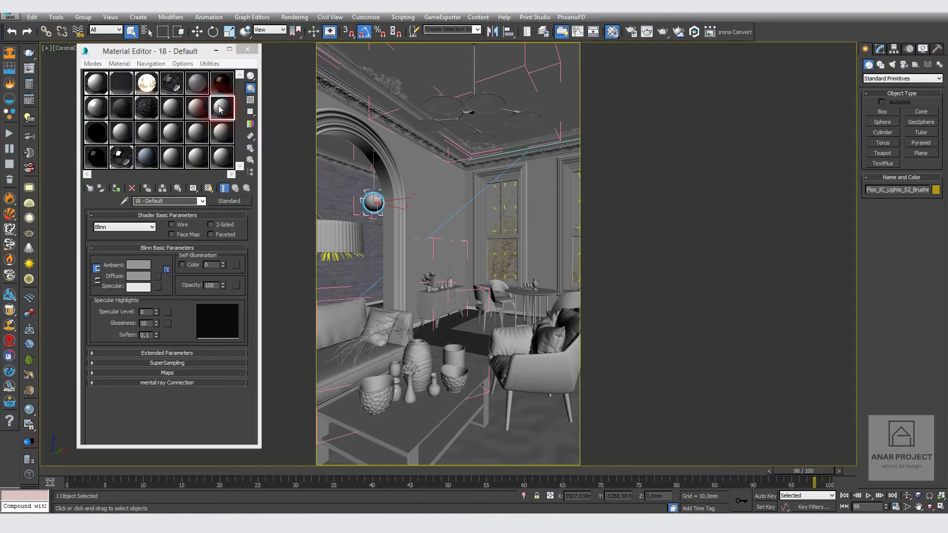
left_click(231, 204)
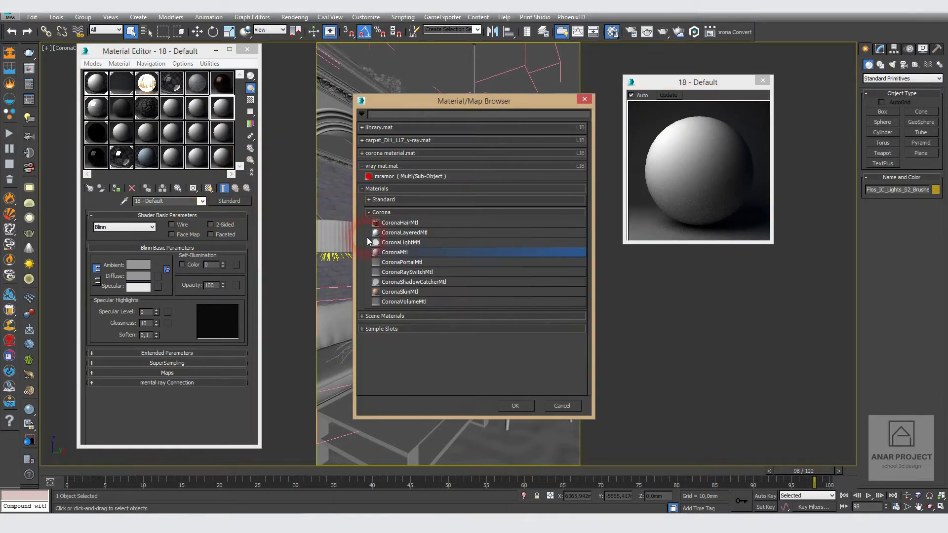
double_click(395, 251)
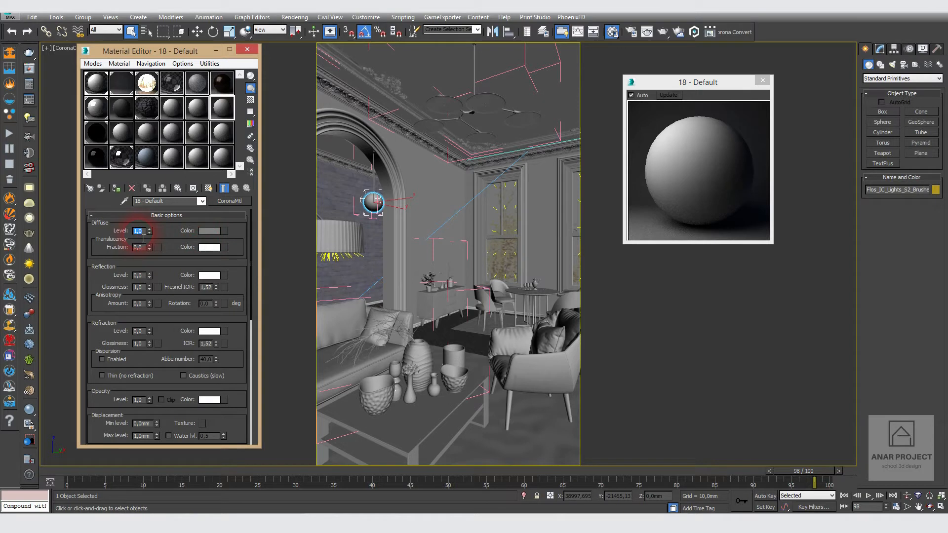
Step: Set the material's diffuse level to 0 and its diffuse color to black
type("0")
key("Return")
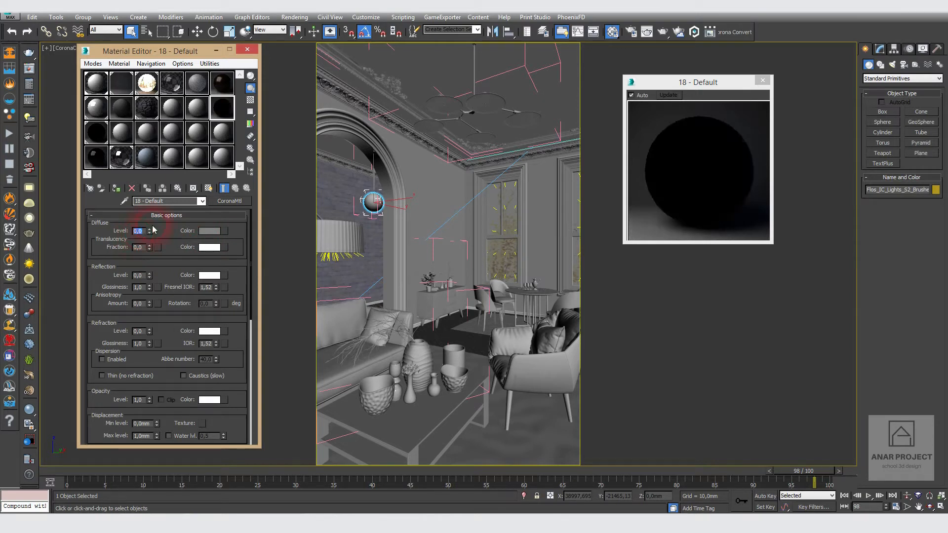
left_click(209, 231)
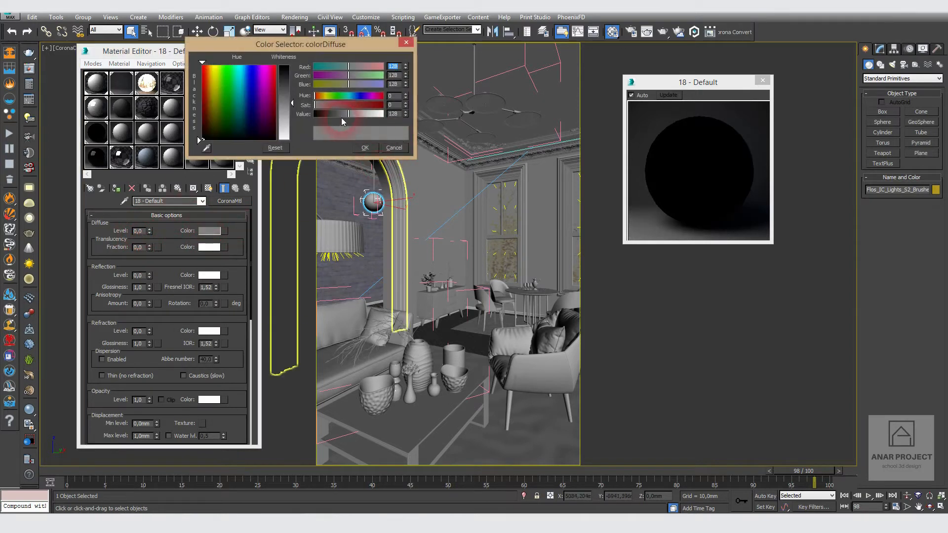
left_click_drag(293, 103, 293, 60)
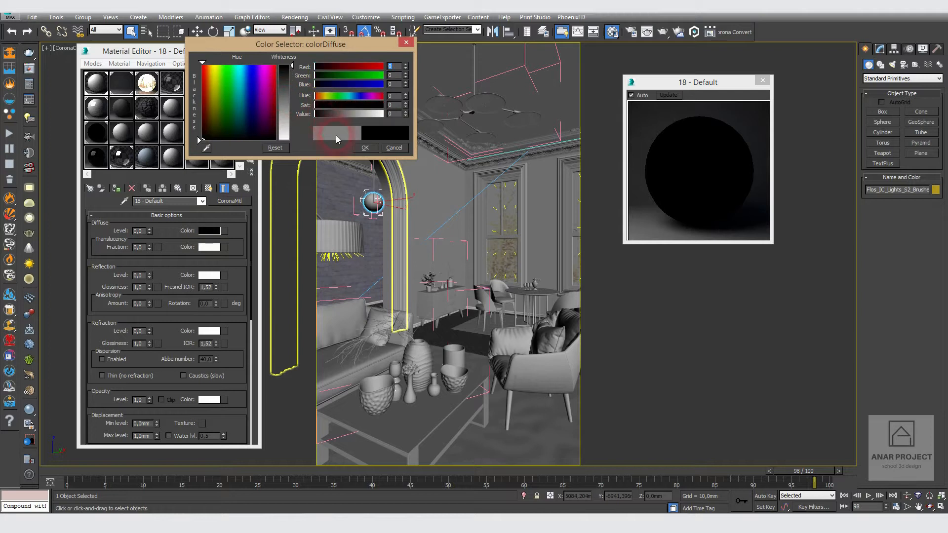
left_click(365, 148)
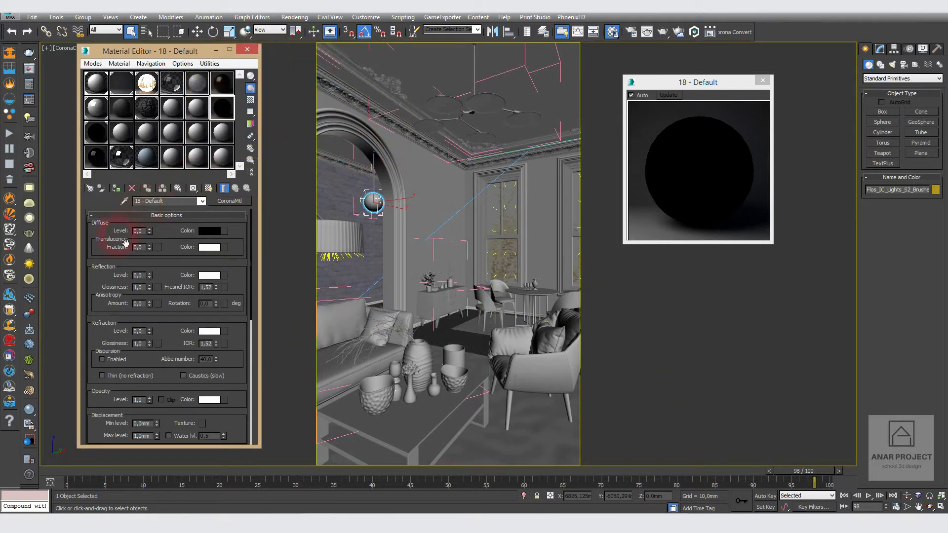
Step: Set both the reflection level and the refraction level of the material to 0.95
left_click(139, 275)
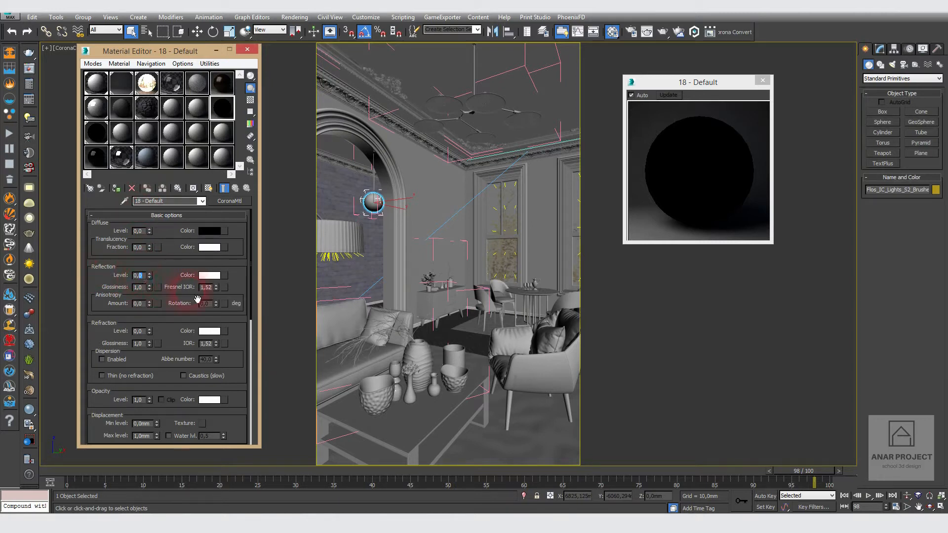
type("95")
key("Return")
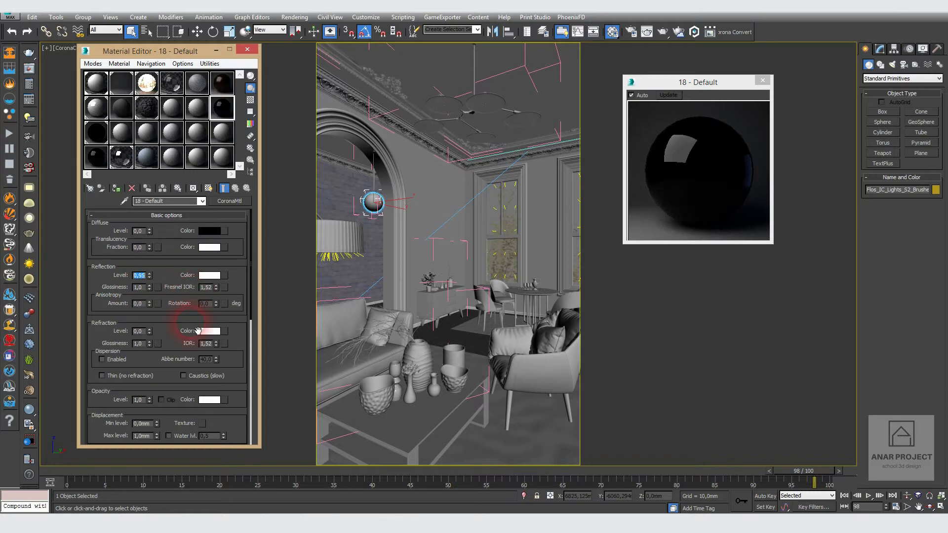
left_click_drag(198, 331, 186, 302)
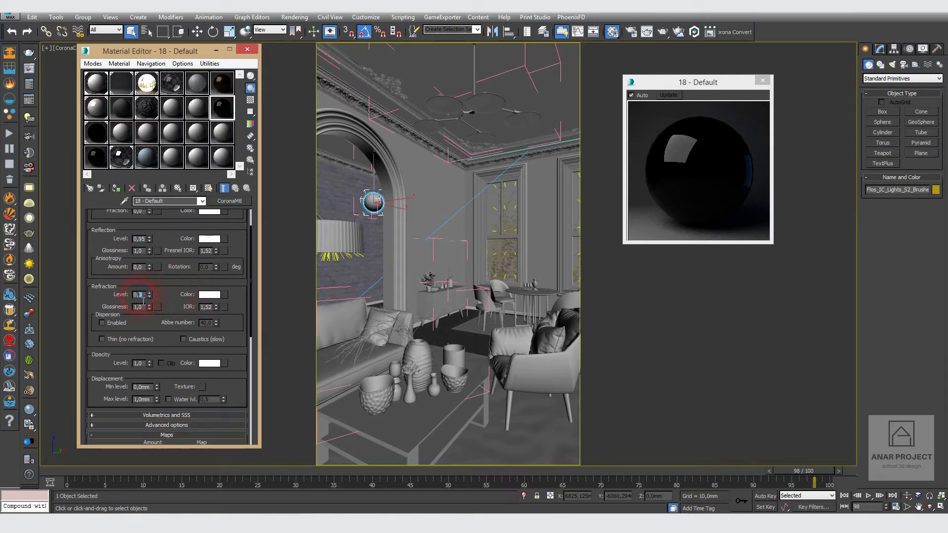
type("95")
key("Return")
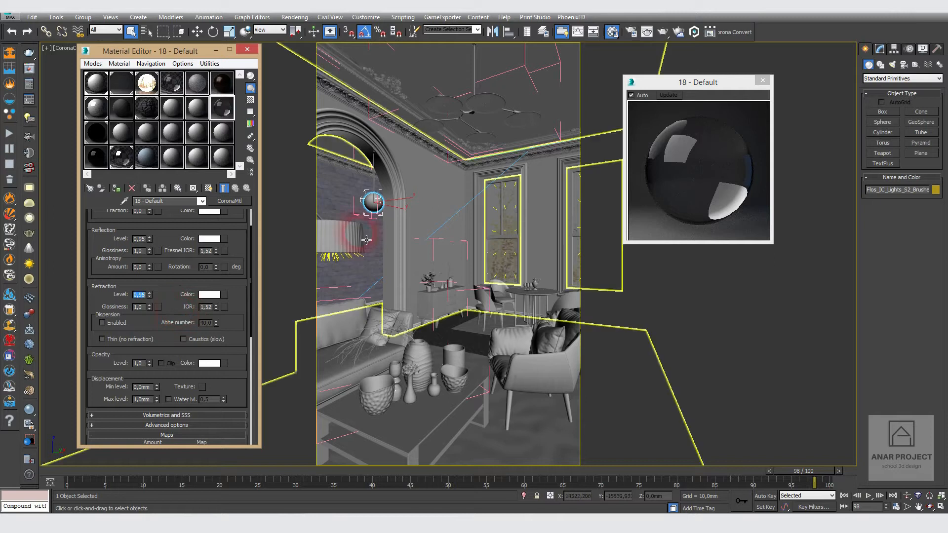
Step: Assign the 18 - Default glass material to the coffee table in front of the sofa
left_click(424, 421)
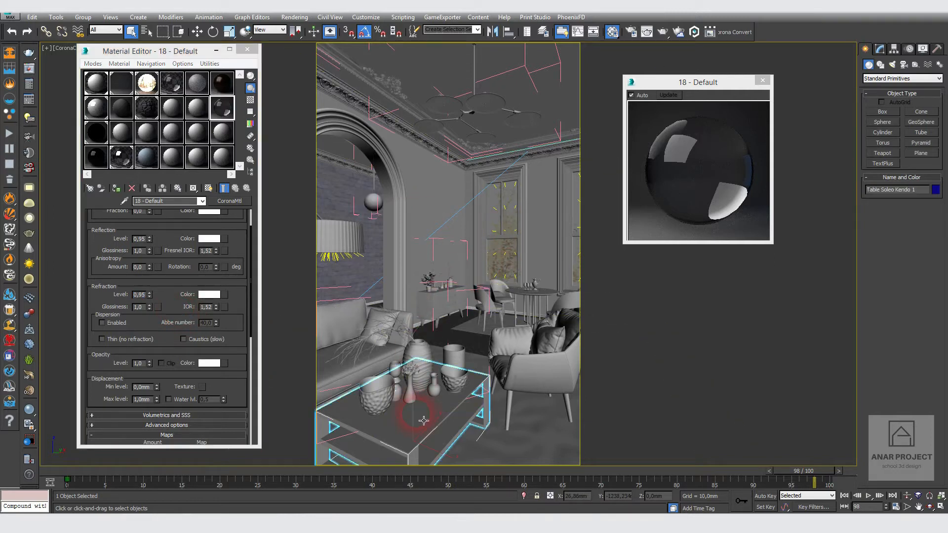
left_click(116, 189)
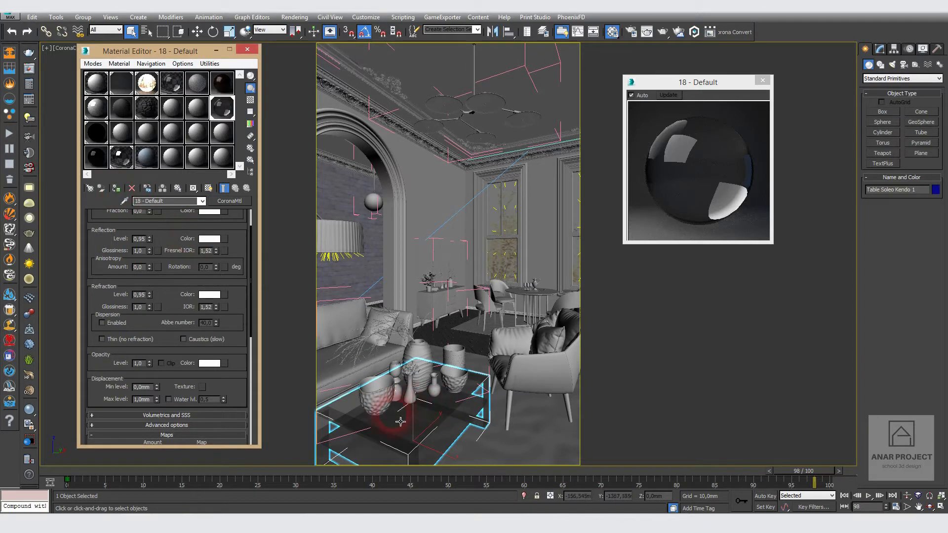
left_click_drag(184, 351, 187, 265)
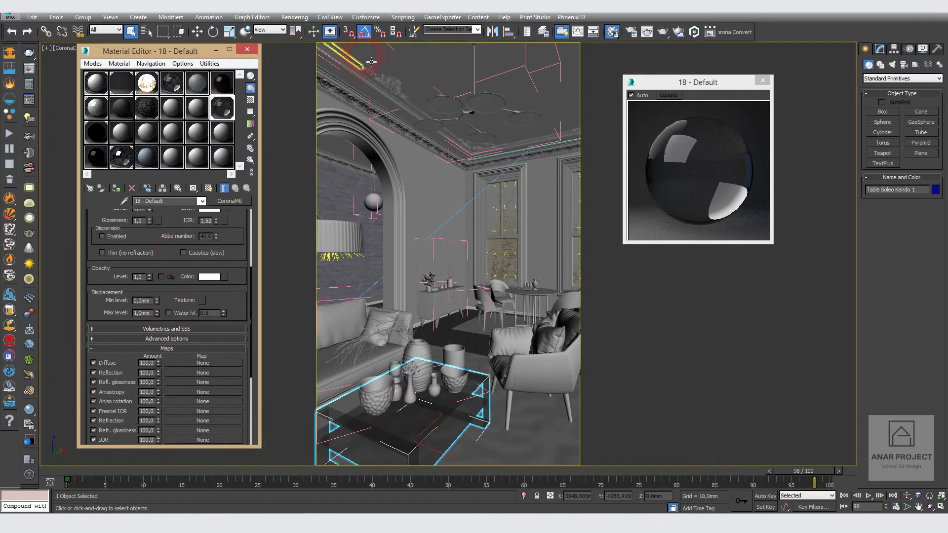
Step: Start Corona interactive rendering of the CoronaCamera001 view and move the frame buffer clear of the Material Editor
left_click(296, 17)
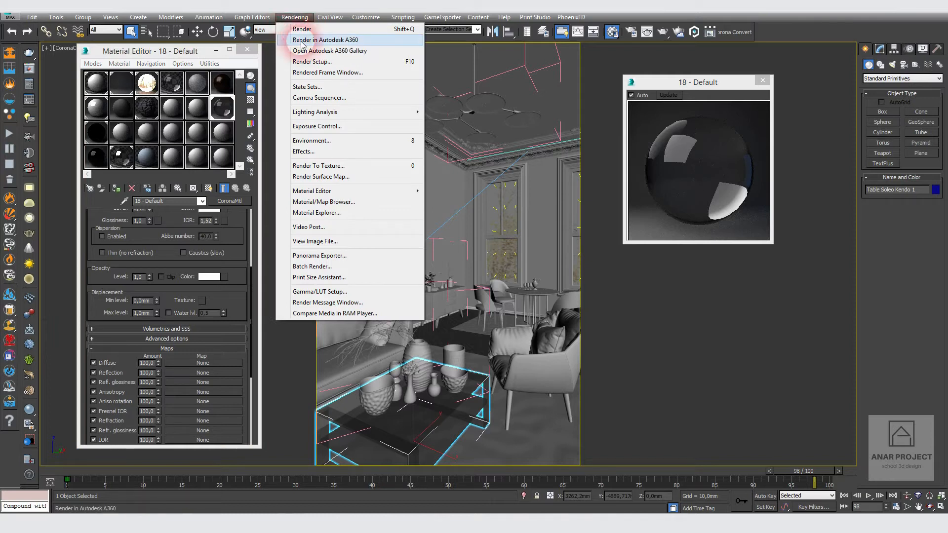
left_click(311, 62)
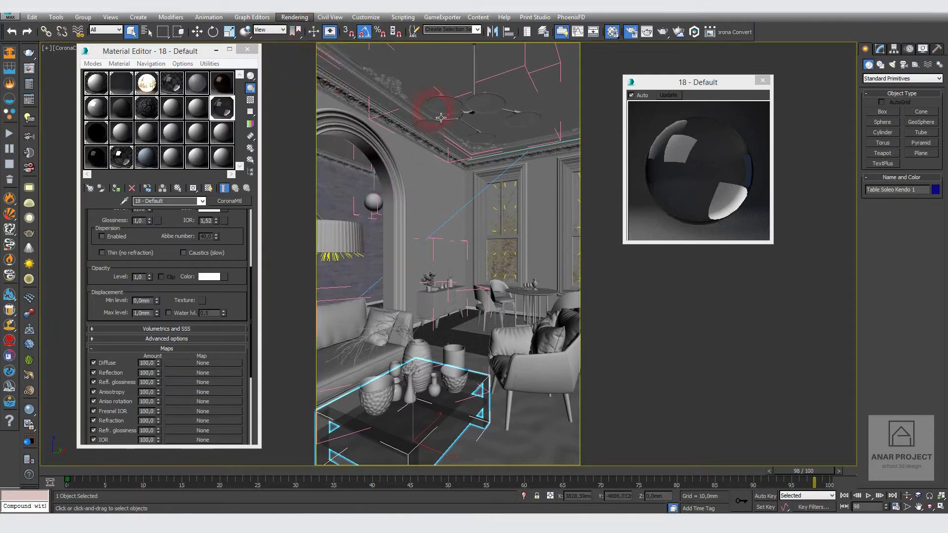
left_click_drag(400, 31, 695, 44)
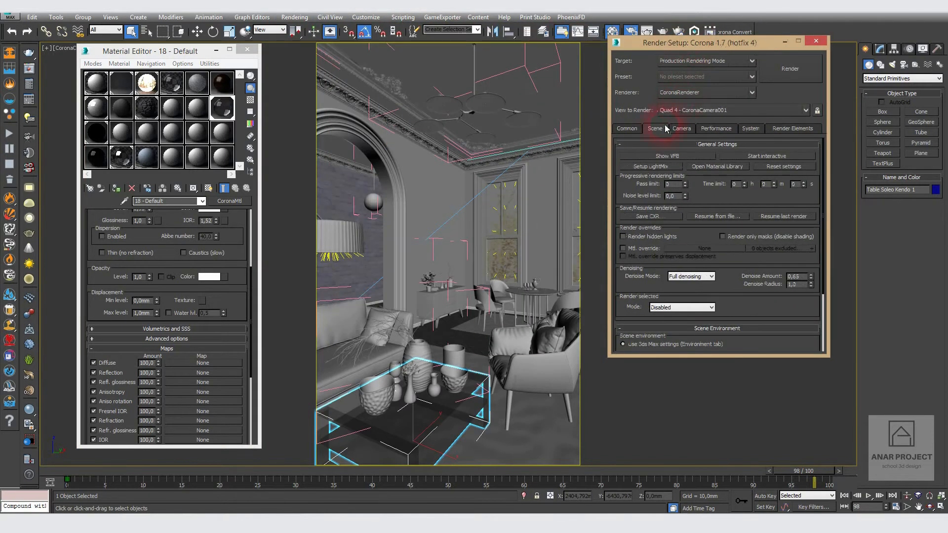
left_click(772, 157)
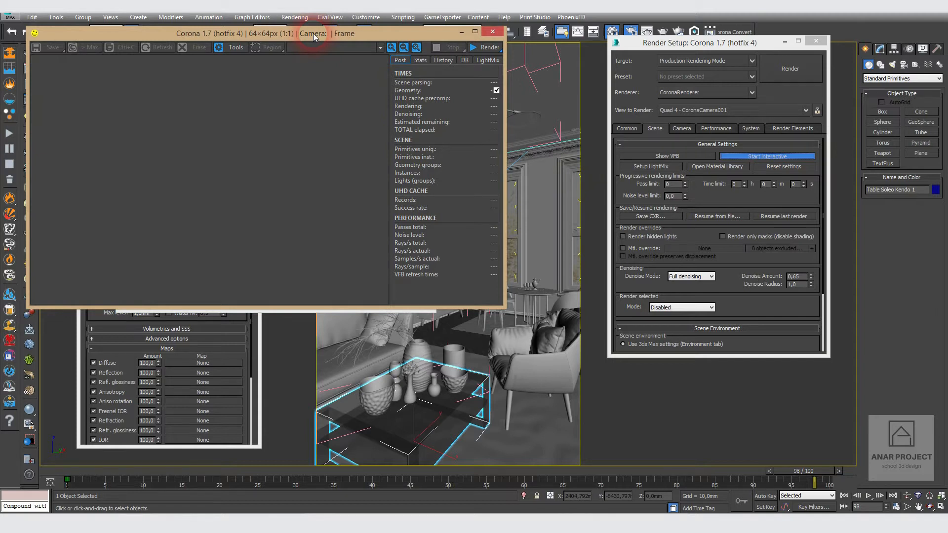
left_click_drag(314, 37, 605, 41)
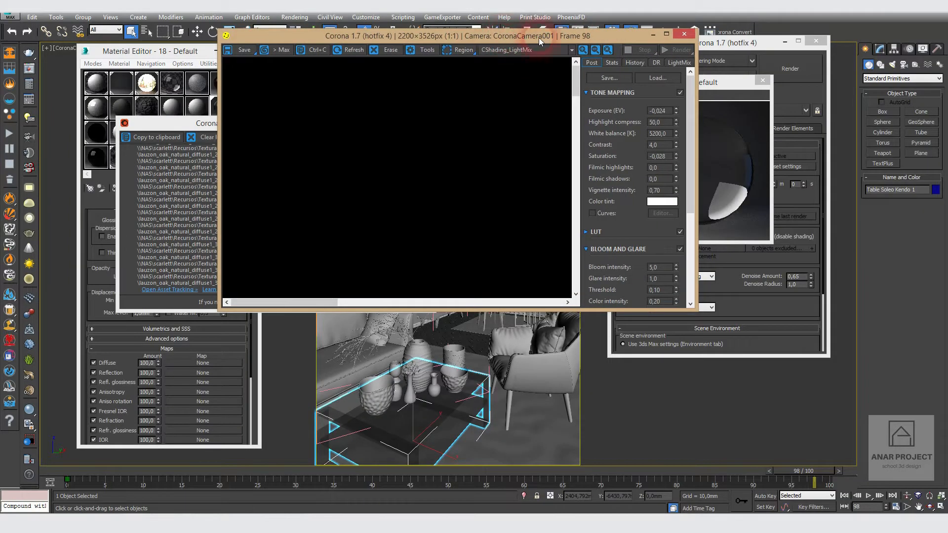
left_click_drag(538, 38, 618, 40)
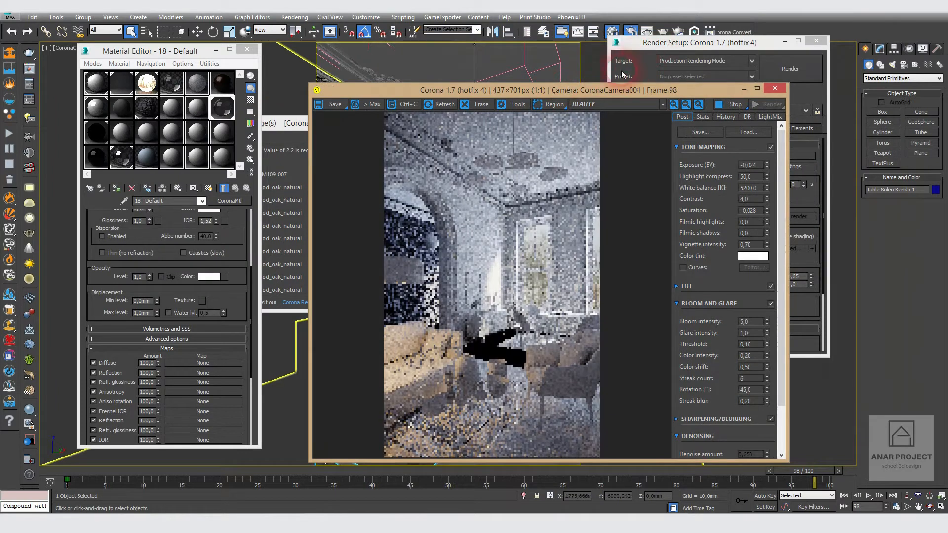
Step: Limit the interactive render to a region around the coffee table, vases and sofa
left_click(577, 87)
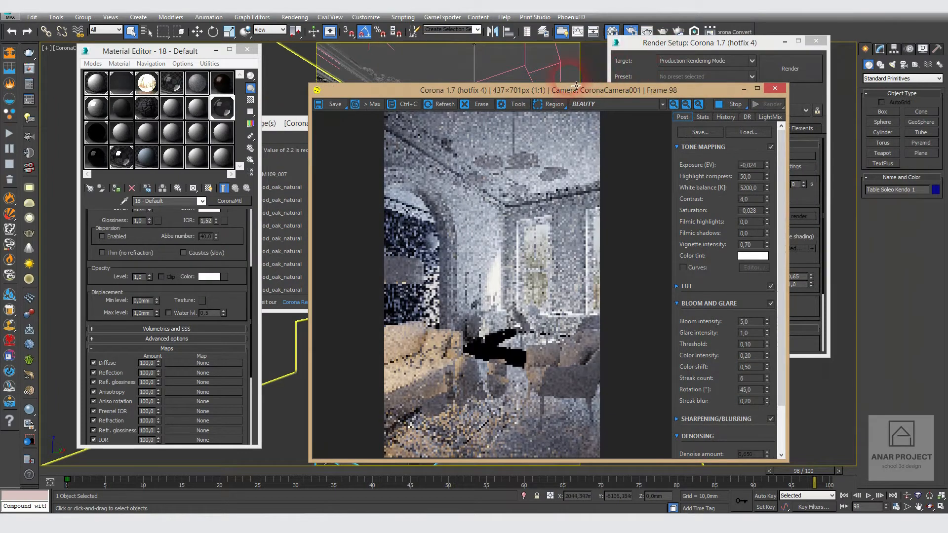
left_click_drag(576, 86, 588, 40)
left_click(591, 55)
left_click_drag(544, 301, 563, 287)
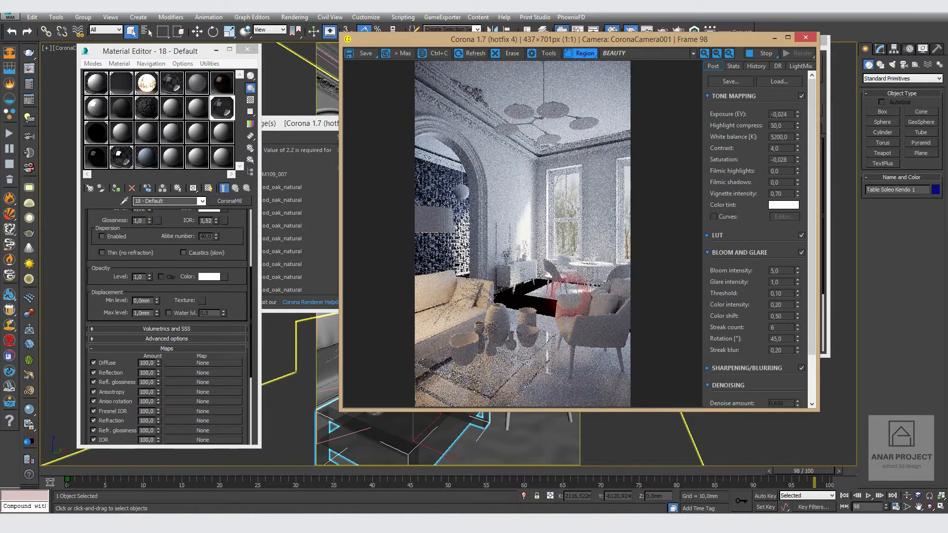
left_click_drag(570, 287, 404, 410)
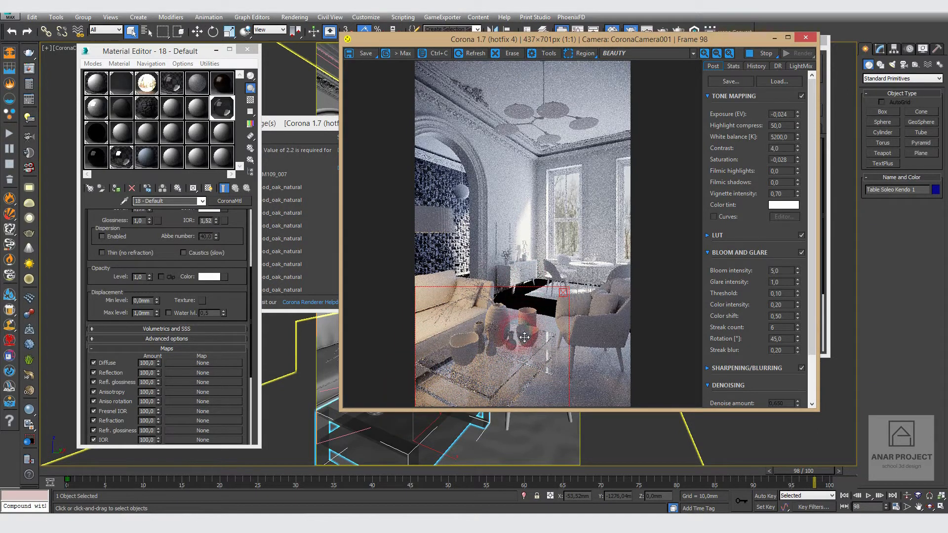
Step: Enlarge the frame buffer and zoom the render to 2:1 to examine the glass coffee table
scroll(511, 342, "up", 1)
left_click_drag(512, 341, 574, 270)
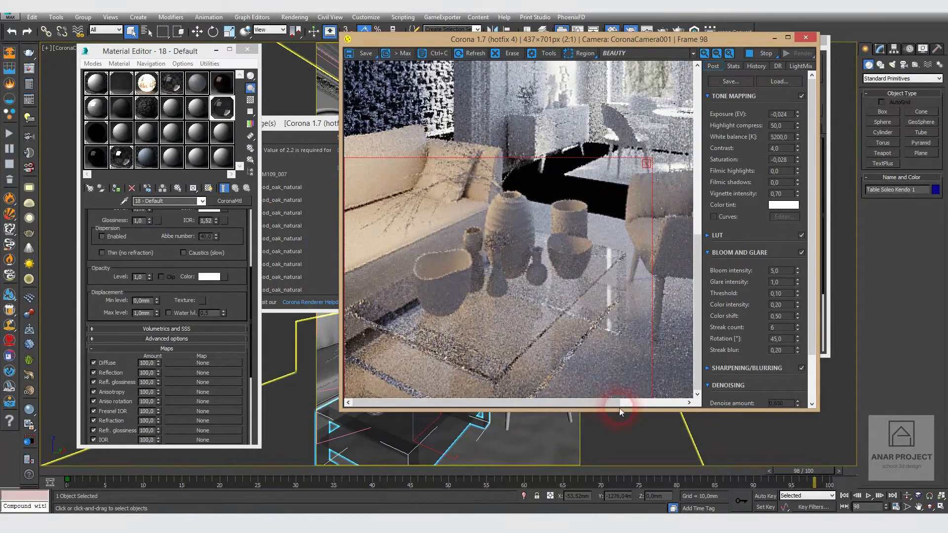
left_click_drag(627, 409, 631, 455)
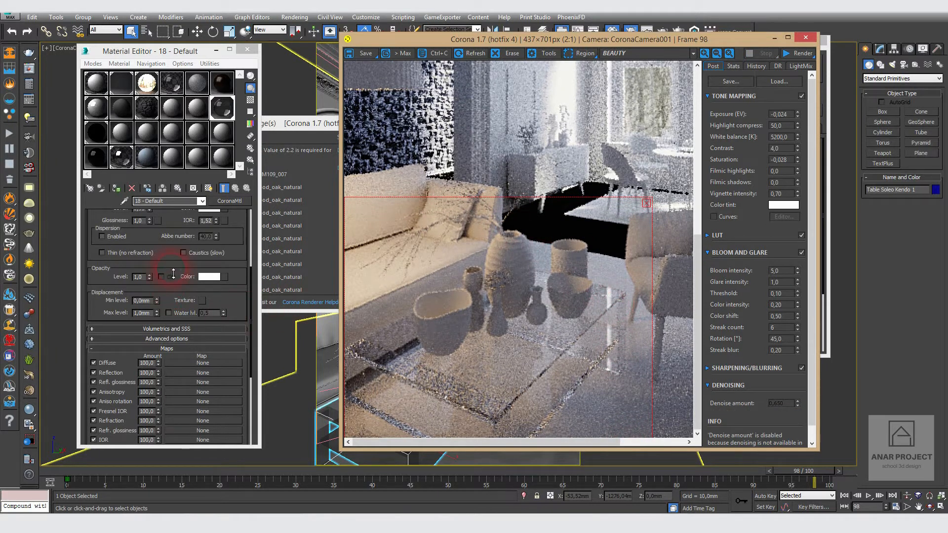
left_click(169, 56)
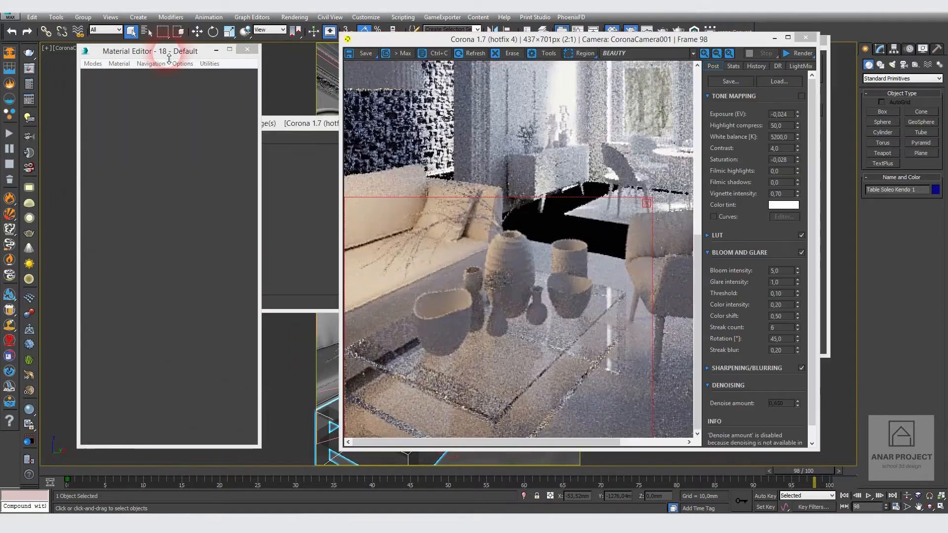
left_click(212, 237)
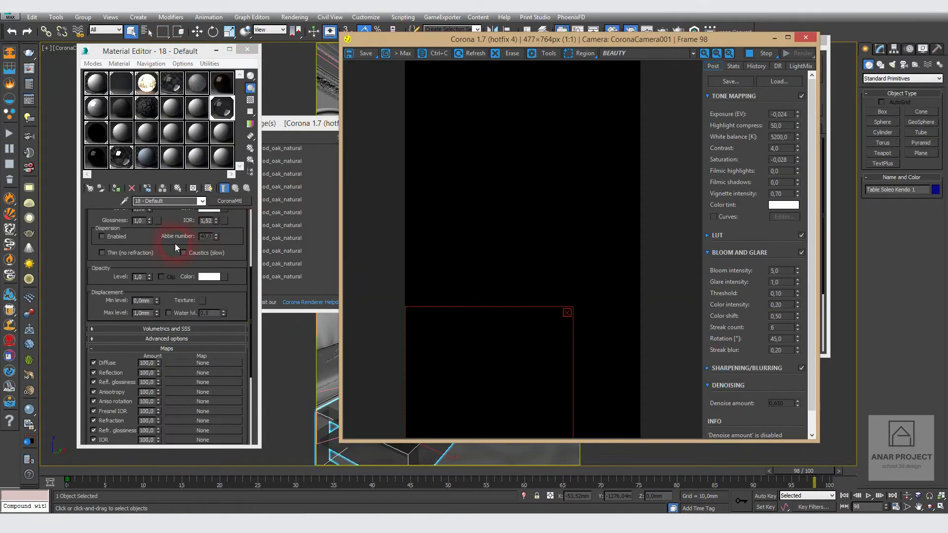
left_click_drag(175, 243, 169, 349)
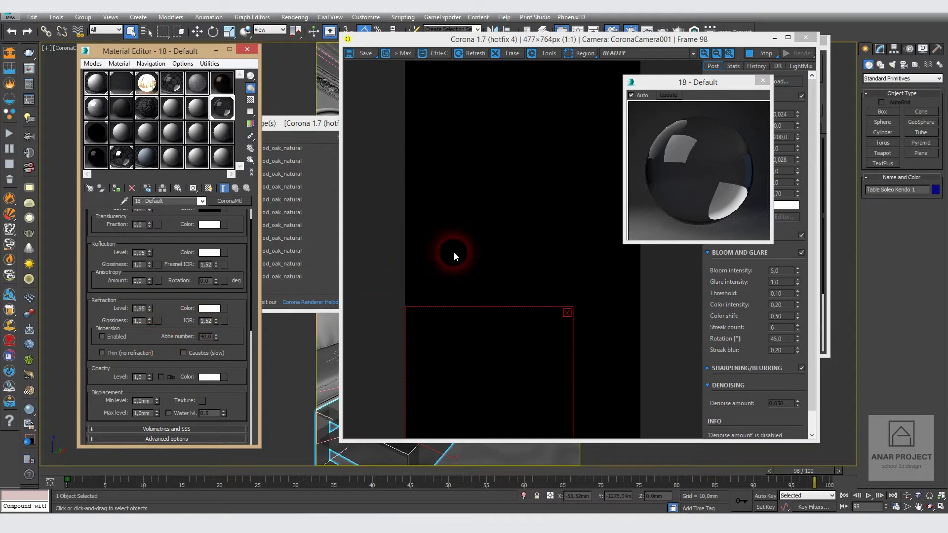
left_click_drag(454, 256, 482, 358)
scroll(476, 352, "up", 1)
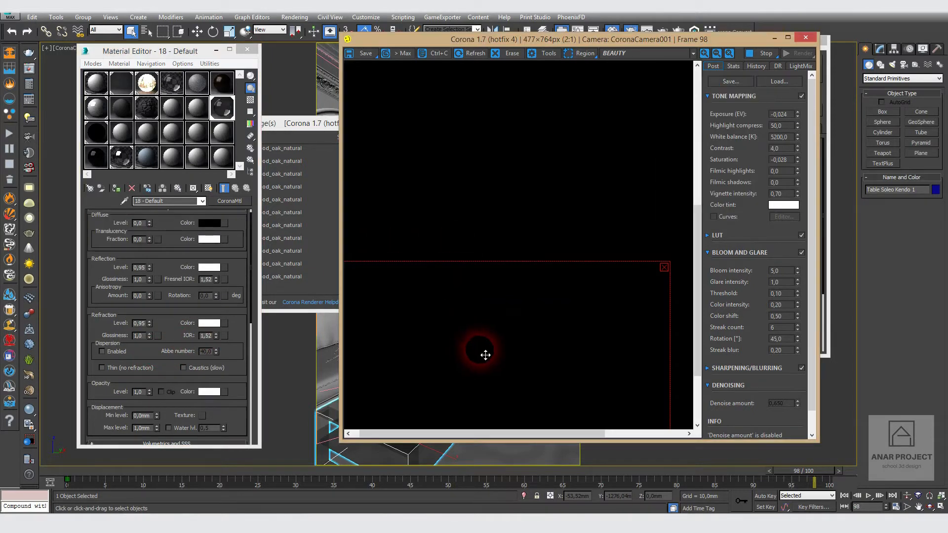
left_click_drag(529, 339, 533, 237)
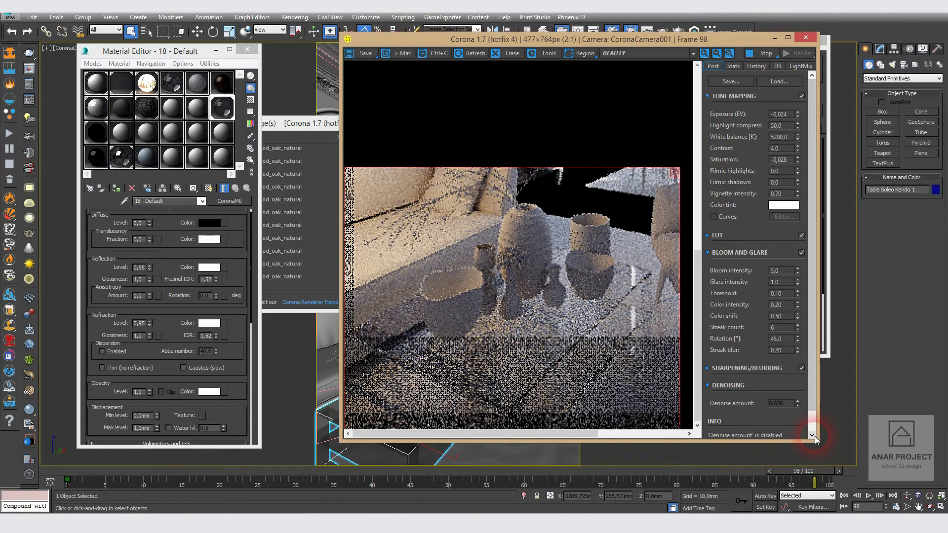
left_click_drag(824, 437, 943, 437)
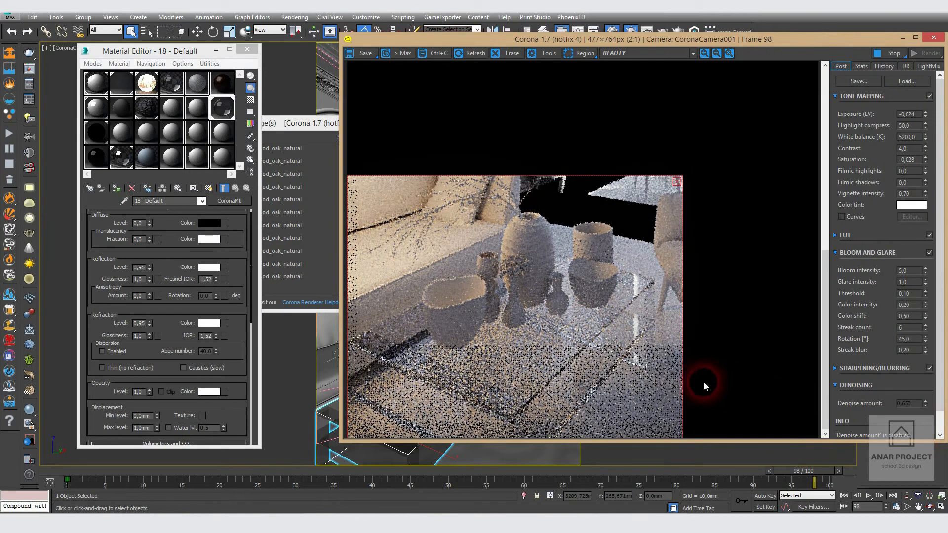
Step: Set the glass material's volumetric absorption color to dark blue (RGB 49, 65, 85)
left_click_drag(190, 256, 198, 163)
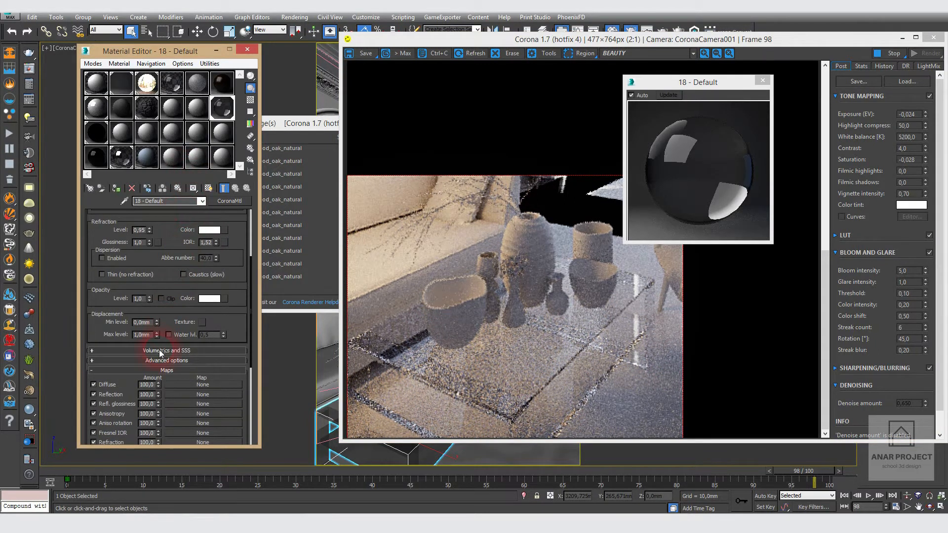
left_click(92, 350)
left_click_drag(95, 349, 108, 309)
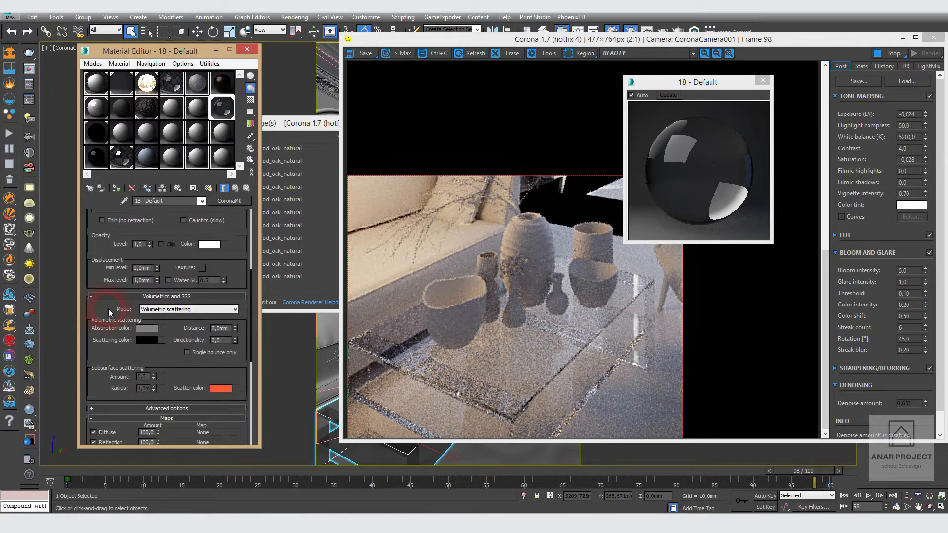
left_click(145, 329)
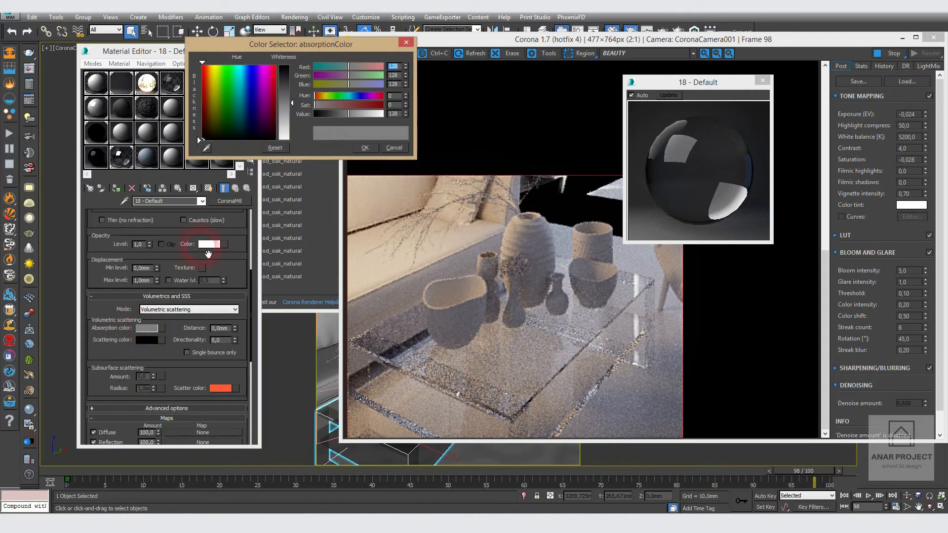
left_click(250, 91)
left_click_drag(250, 92, 245, 120)
left_click_drag(289, 91, 289, 78)
left_click_drag(245, 129, 246, 128)
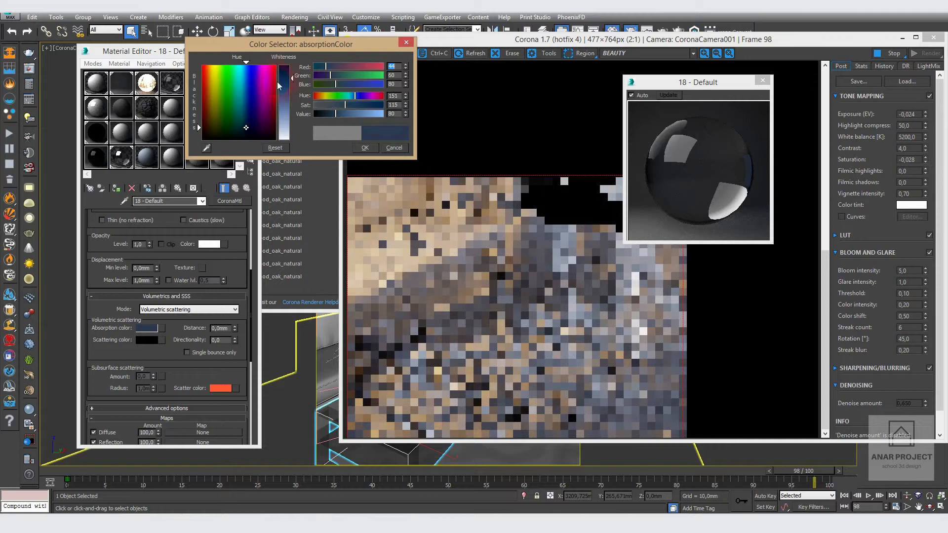
mouse_move(285, 78)
left_mouse_down()
mouse_move(286, 90)
mouse_move(285, 74)
left_mouse_up()
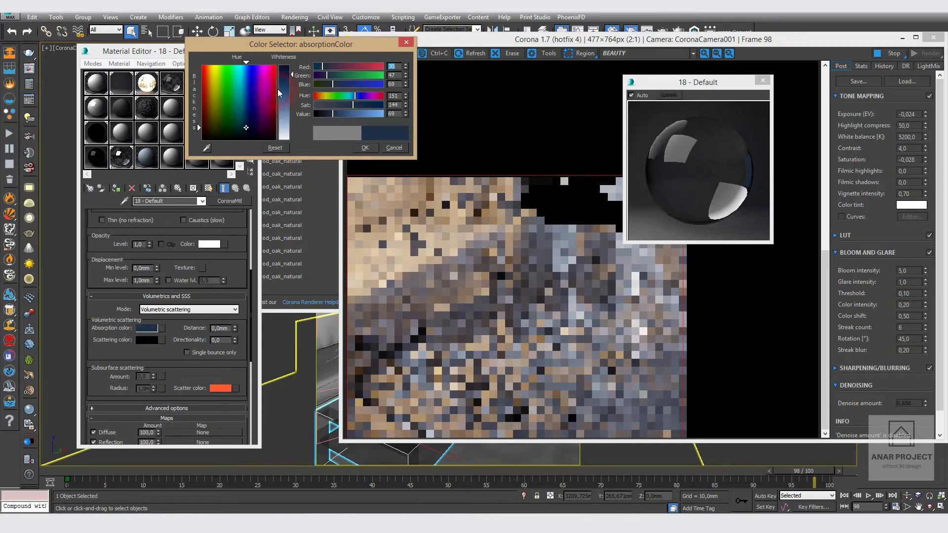
left_click(365, 148)
Step: Examine the glass coffee table in the interactive render at 1:1 and 2:1 zoom
left_click(528, 258)
scroll(533, 246, "down", 1)
left_click(562, 338)
scroll(562, 338, "up", 1)
left_click_drag(556, 339, 567, 275)
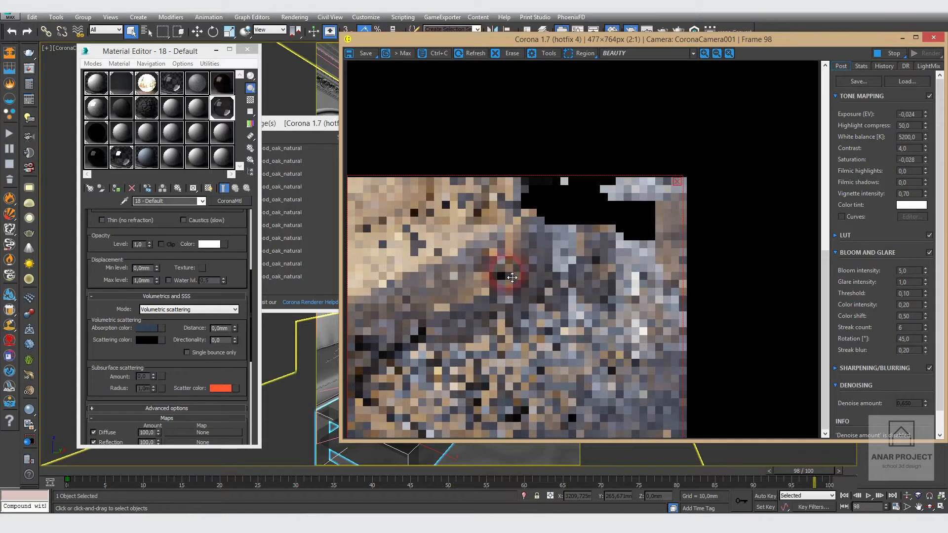
scroll(470, 280, "down", 1)
scroll(563, 359, "up", 1)
left_click_drag(564, 359, 573, 272)
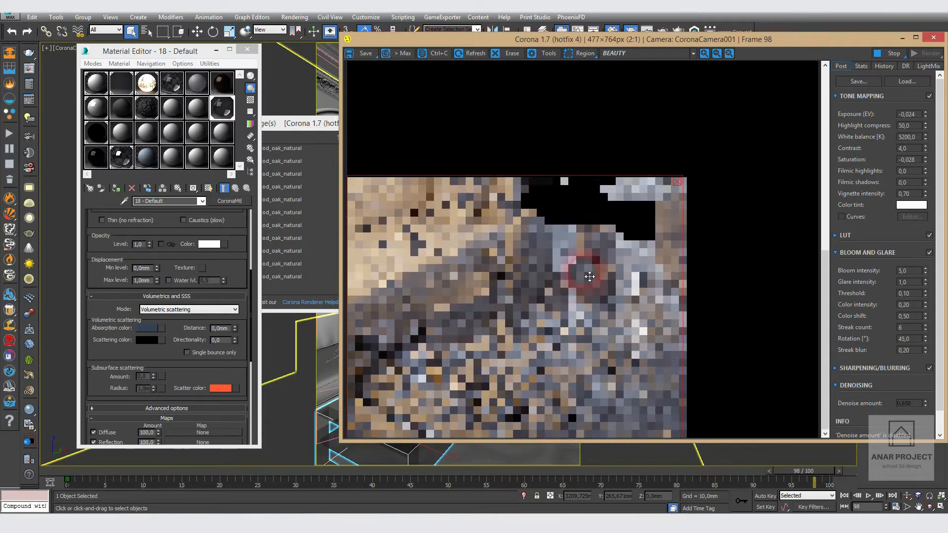
scroll(577, 272, "down", 1)
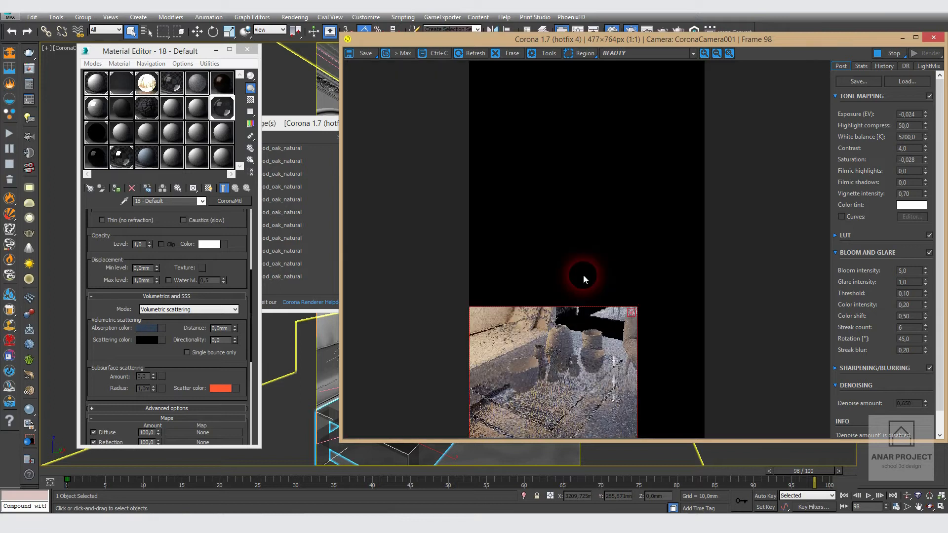
scroll(569, 357, "up", 1)
left_click_drag(563, 360, 579, 281)
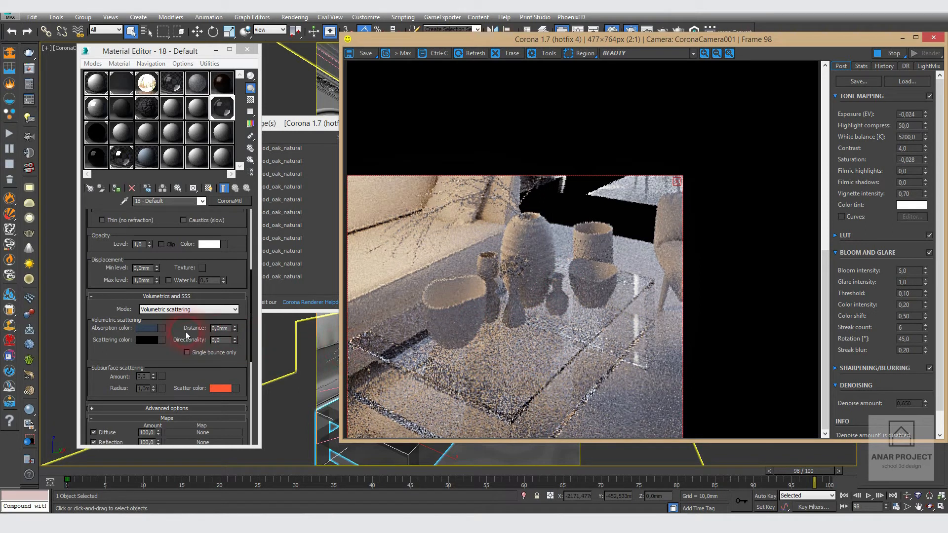
Step: Set the volumetric absorption distance of the glass to 100 mm and check the table in the render
left_click(217, 328)
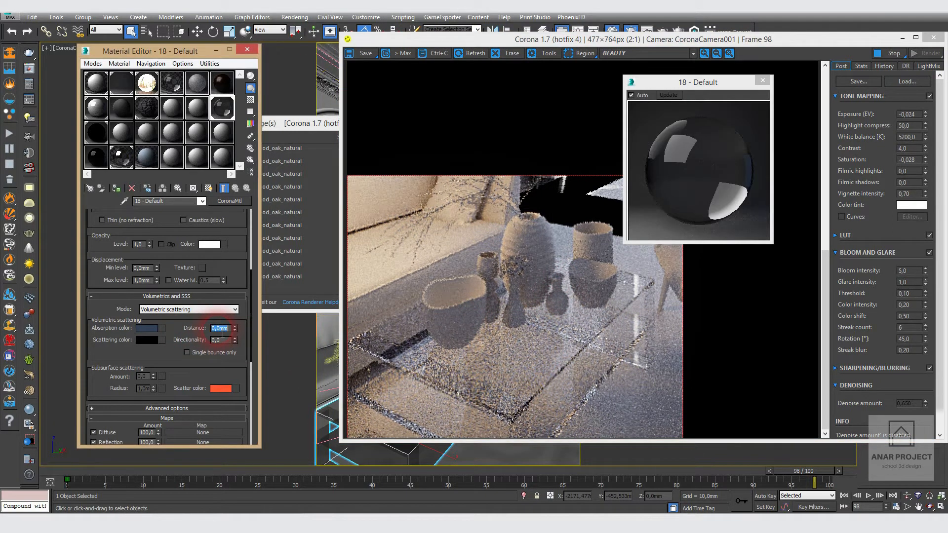
type("100")
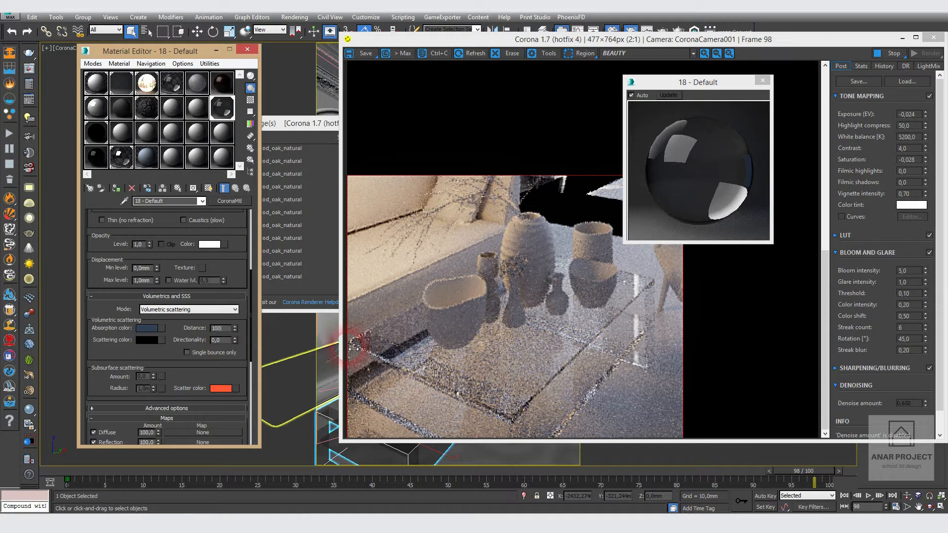
key("Return")
left_click(439, 386)
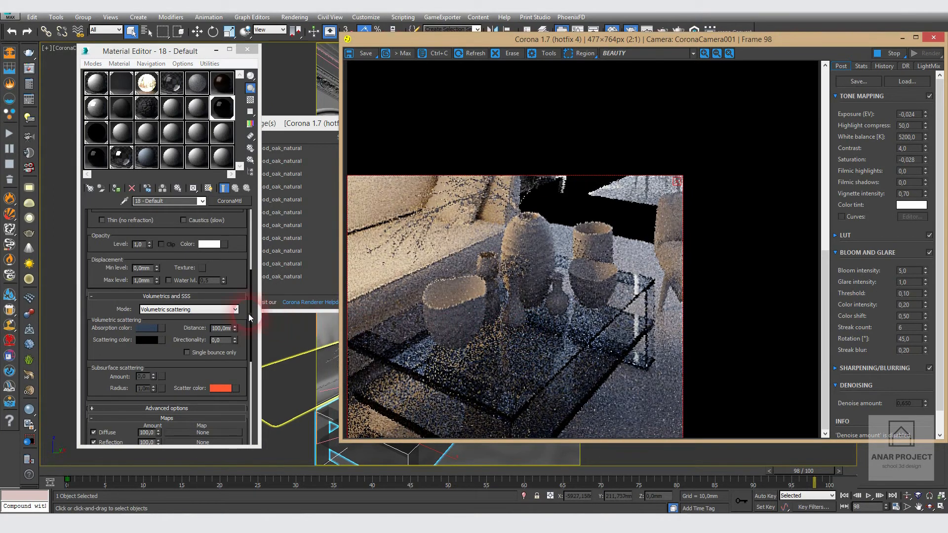
Step: Increase the glass absorption distance to 200 mm and check the refreshed render
double_click(220, 329)
type("200")
key("Return")
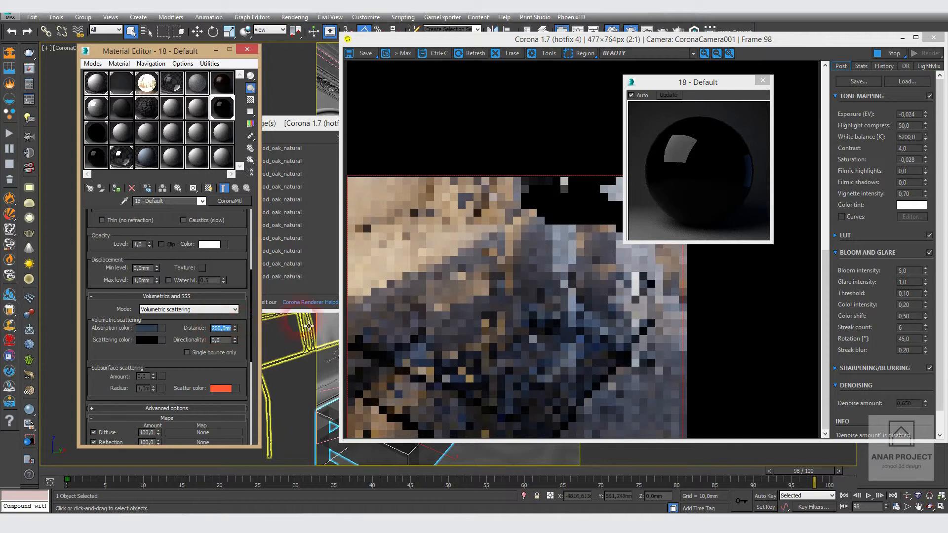
left_click(514, 314)
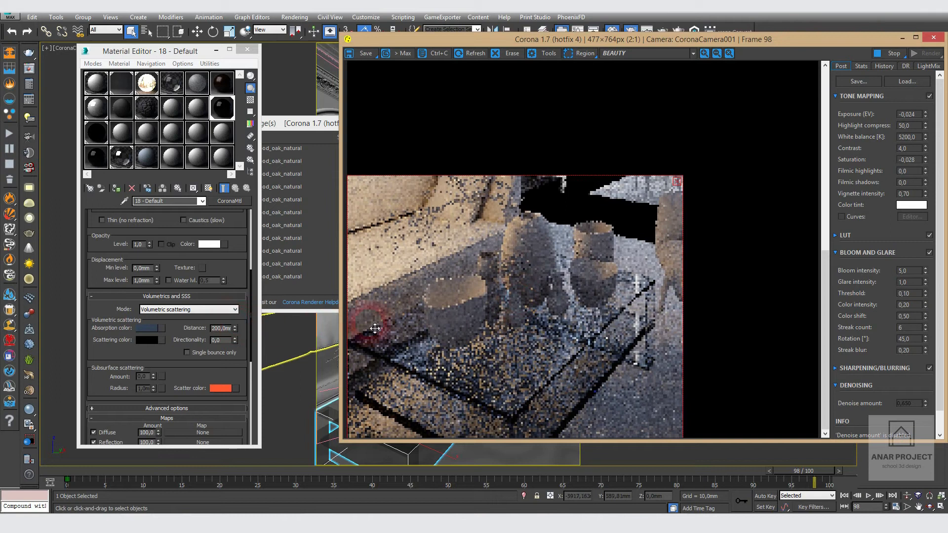
Step: Set the glass absorption distance to 300 mm
double_click(225, 329)
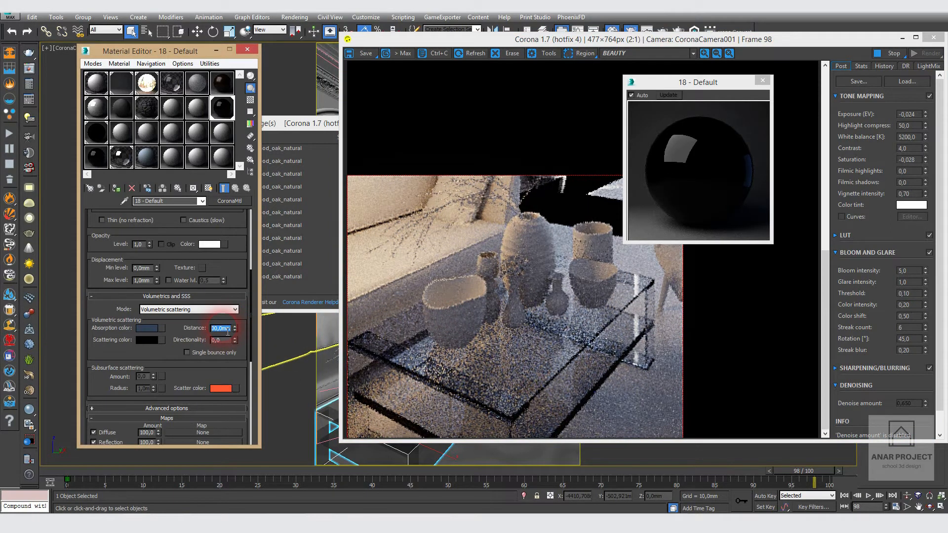
type("300")
key("Return")
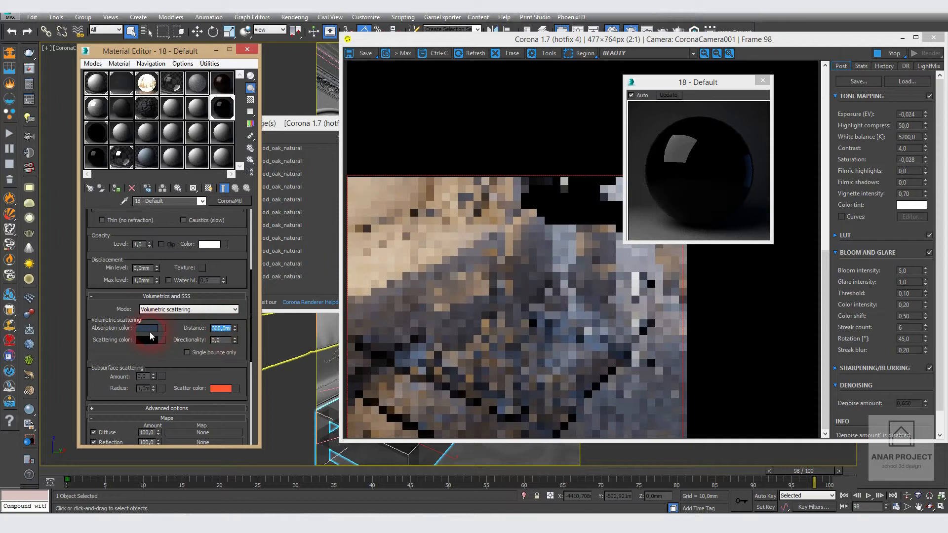
Step: Change the glass absorption color to brown (RGB 97, 68, 49) and examine the tinted table in the render
left_click(148, 328)
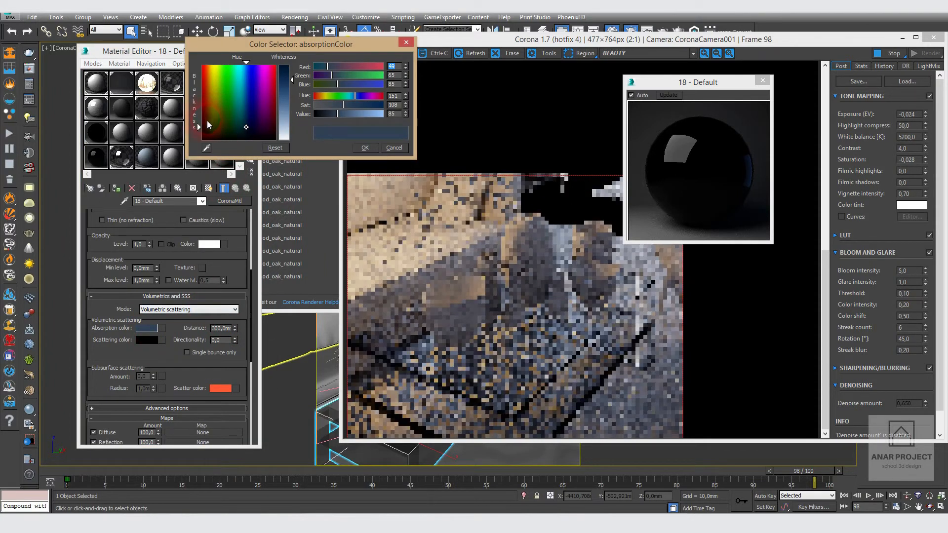
left_click(207, 122)
left_click_drag(207, 122, 207, 123)
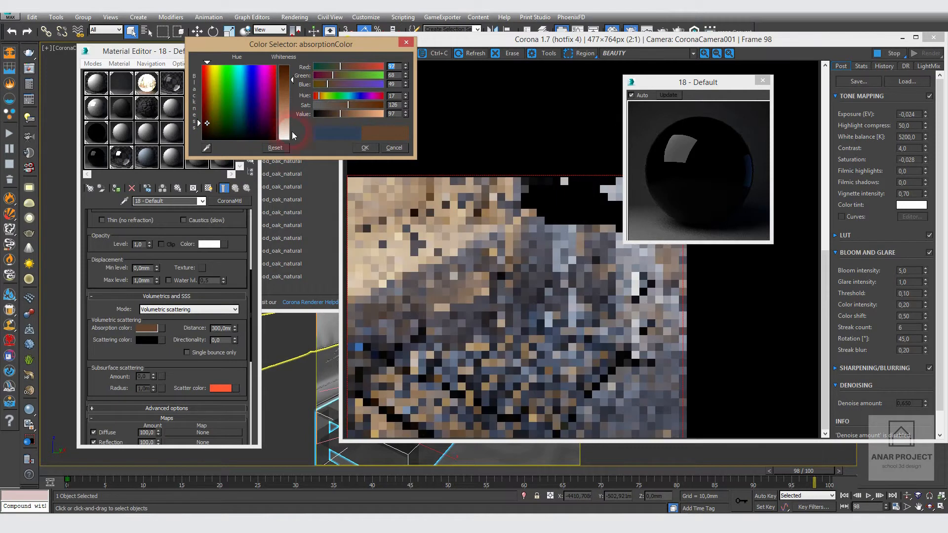
left_click(363, 149)
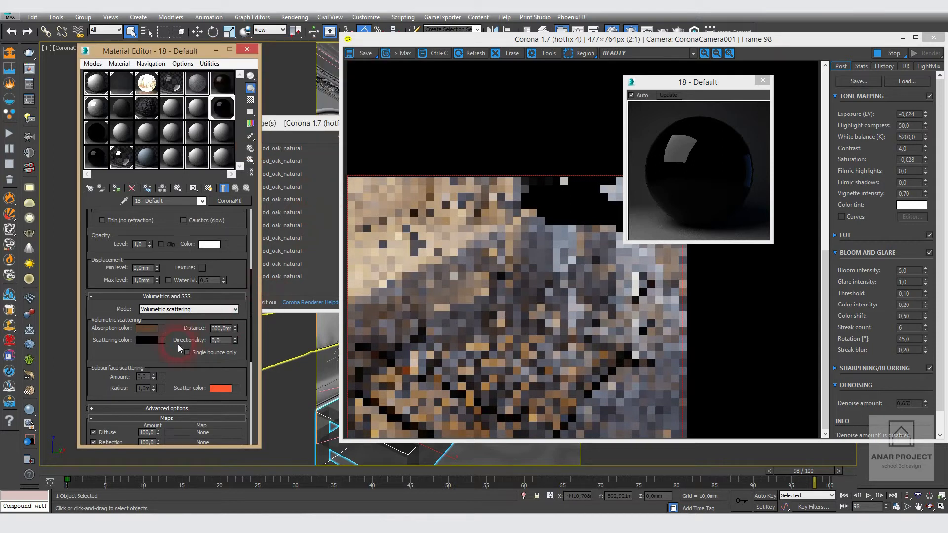
left_click(450, 290)
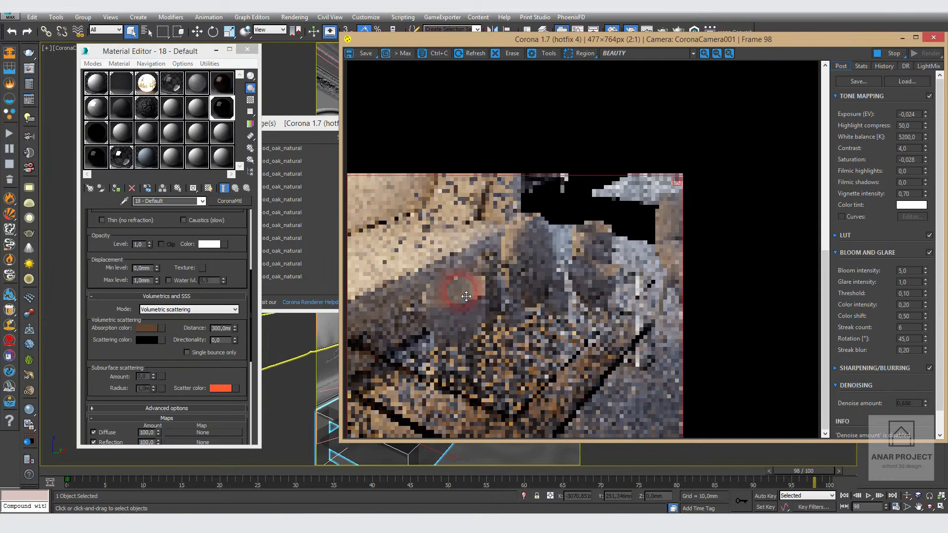
scroll(461, 292, "down", 1)
scroll(573, 398, "up", 1)
left_click_drag(573, 398, 561, 277)
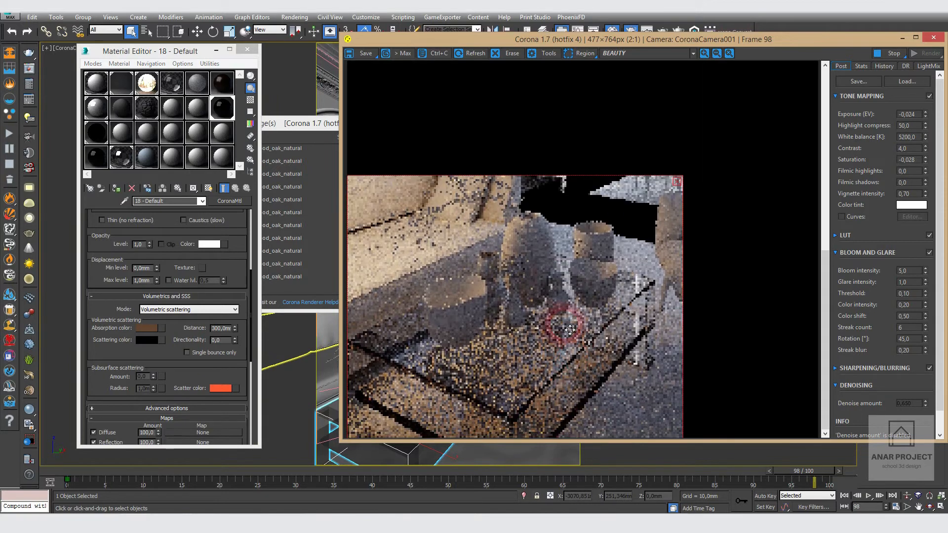
scroll(586, 393, "down", 1)
scroll(586, 394, "up", 1)
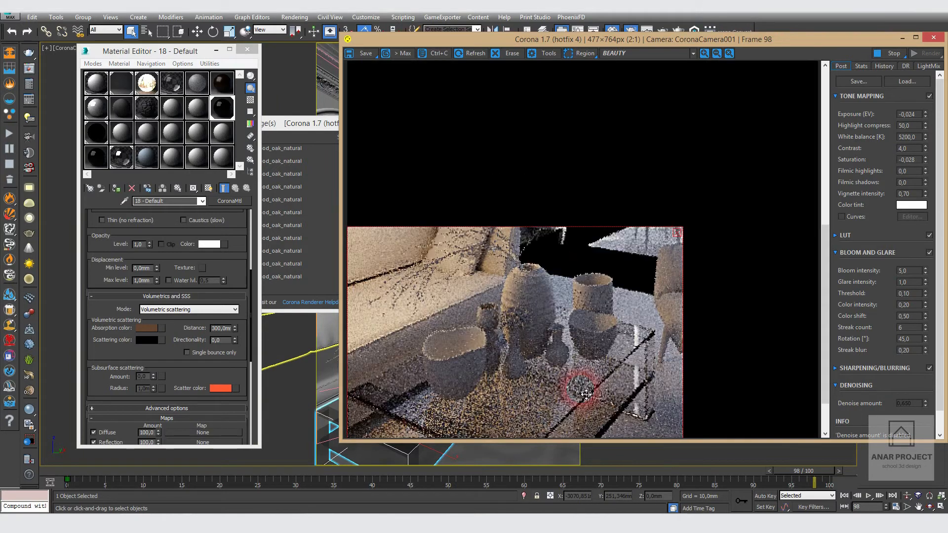
left_click_drag(586, 393, 584, 318)
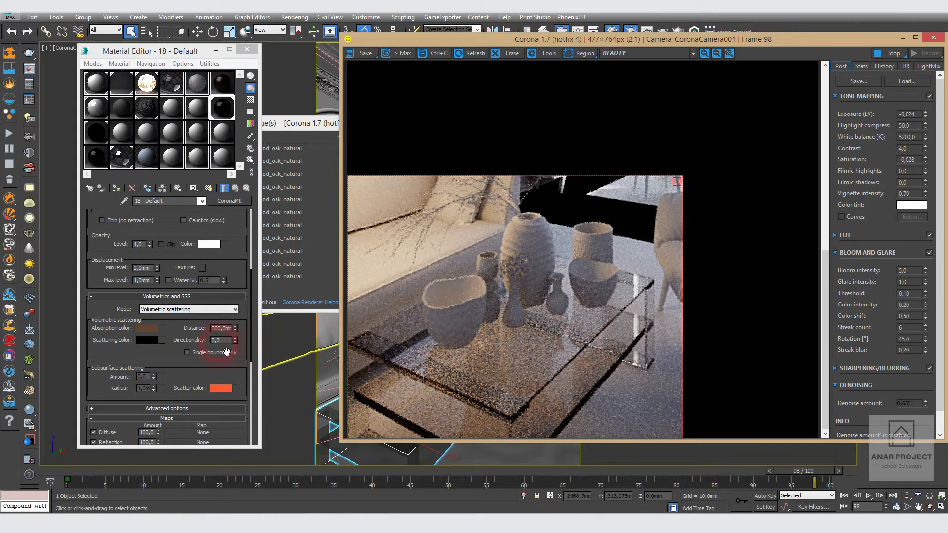
Step: Change the glass absorption color to dark teal (RGB 49, 68, 71) and update the render
mouse_move(145, 335)
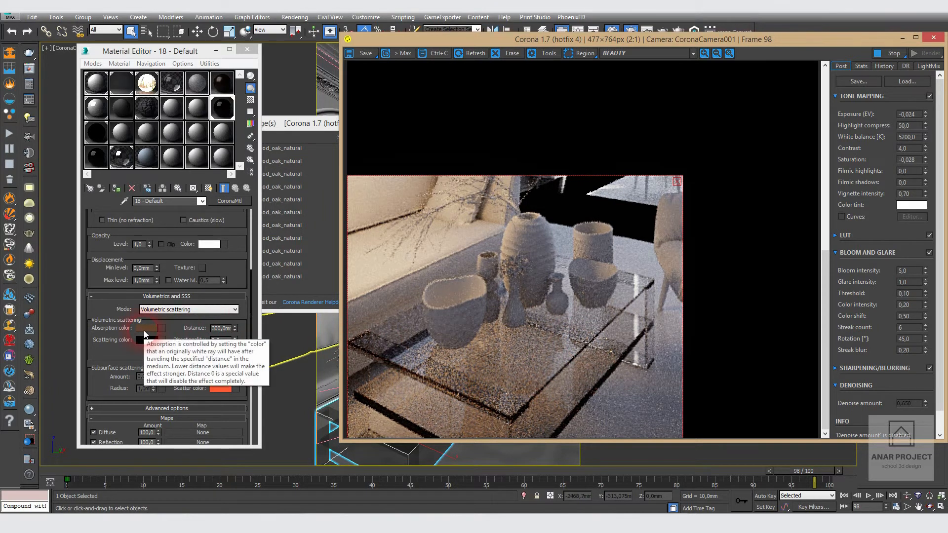
left_click(147, 328)
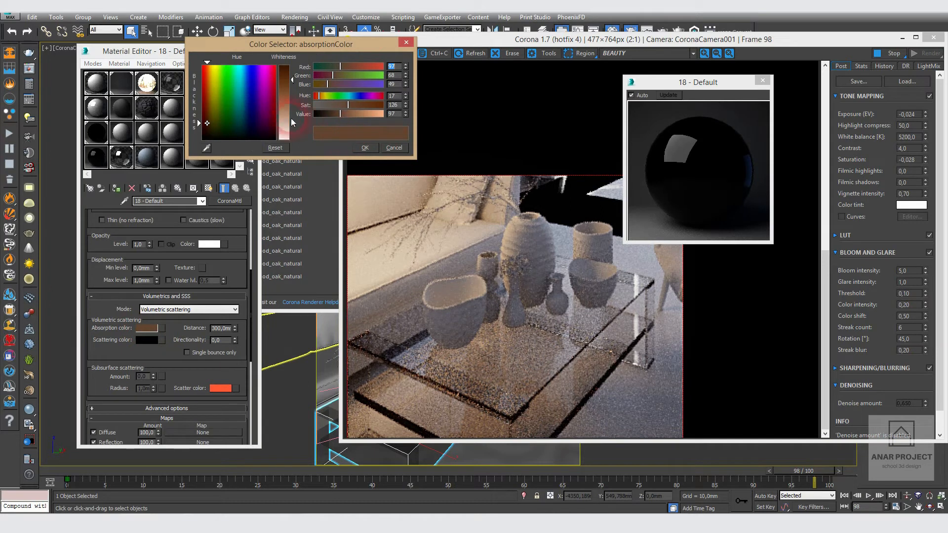
left_click(253, 106)
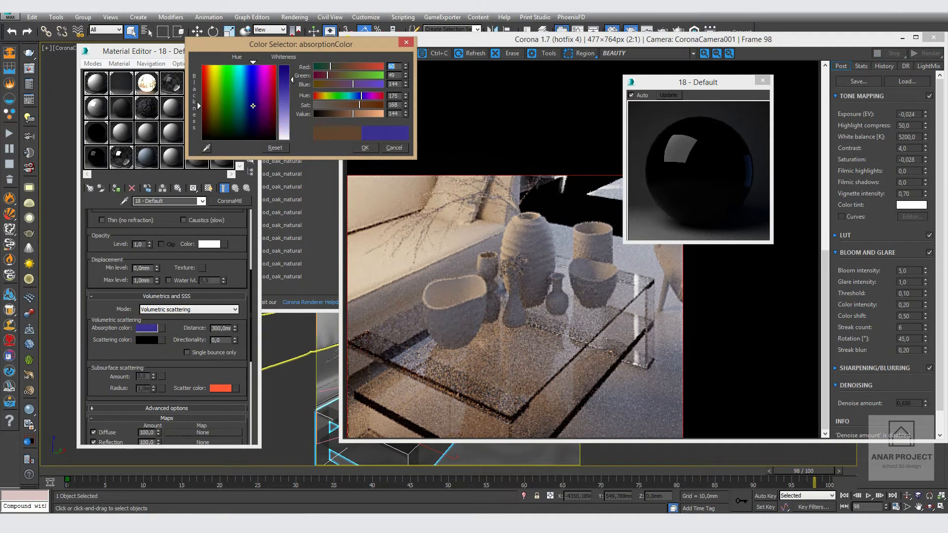
left_click(238, 103)
left_click_drag(246, 88, 241, 132)
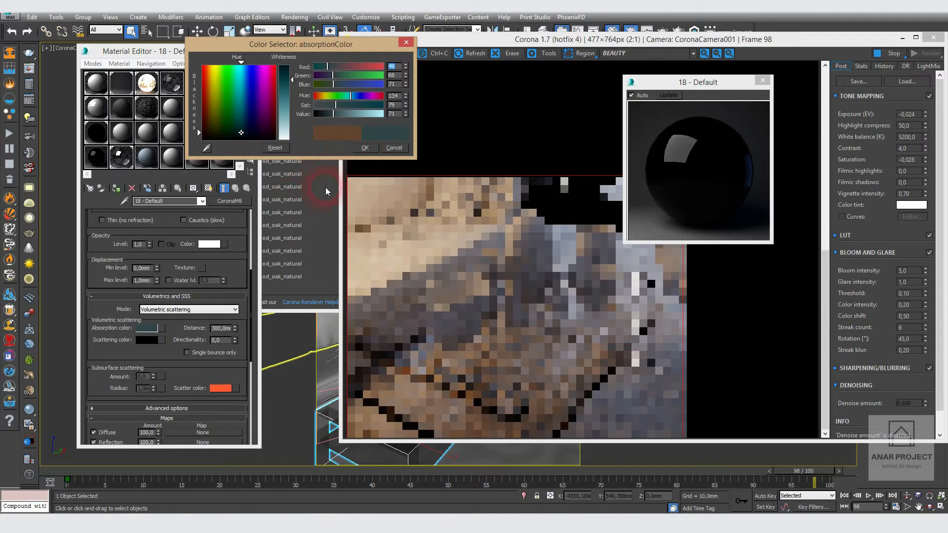
left_click(365, 148)
left_click(482, 276)
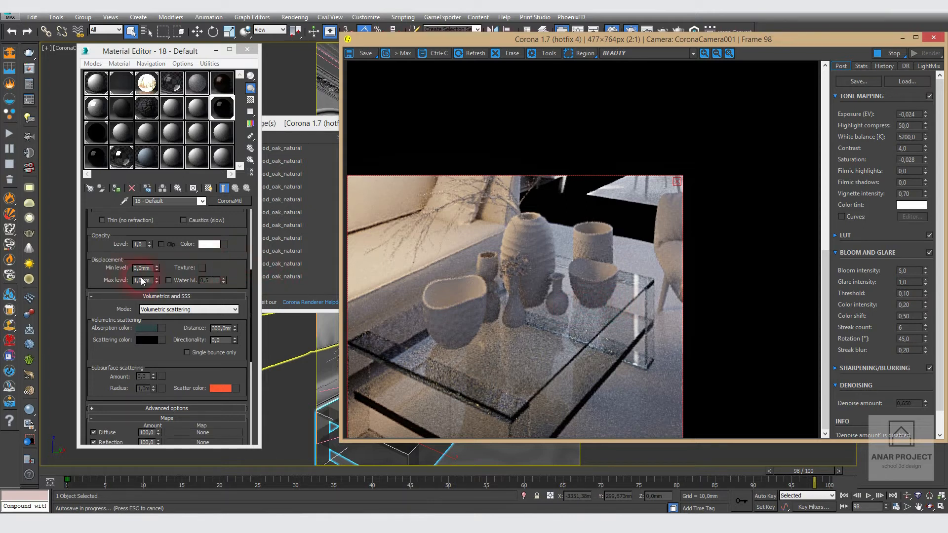
Step: Open the Render Setup window, set the glass material's reflection Fresnel IOR to 2,52, and check the reflections in the render
key("F10")
scroll(233, 338, "up", 5)
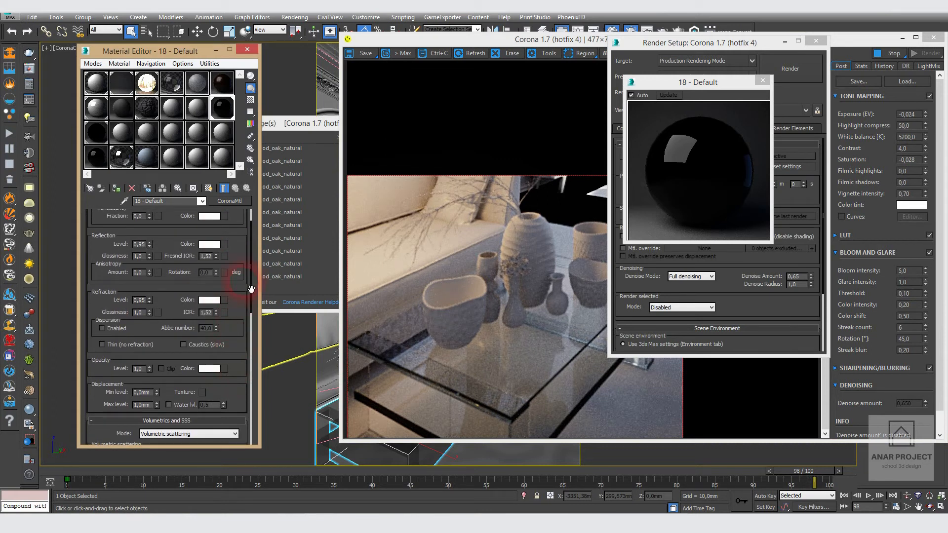
scroll(244, 264, "up", 2)
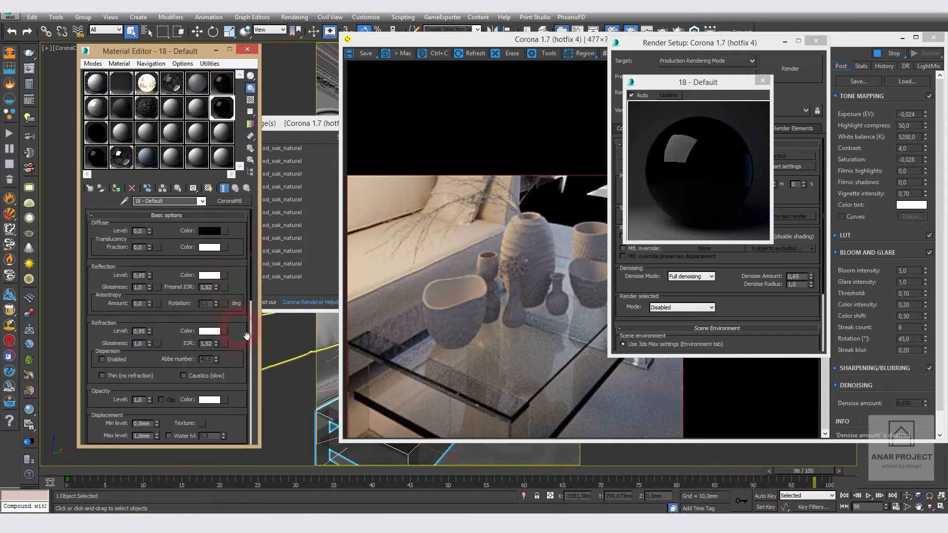
mouse_move(140, 294)
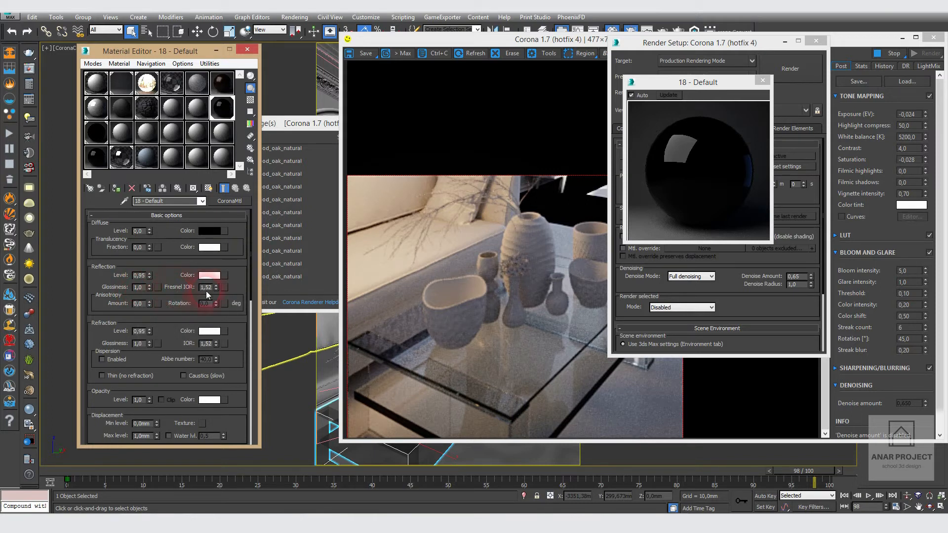
mouse_move(207, 294)
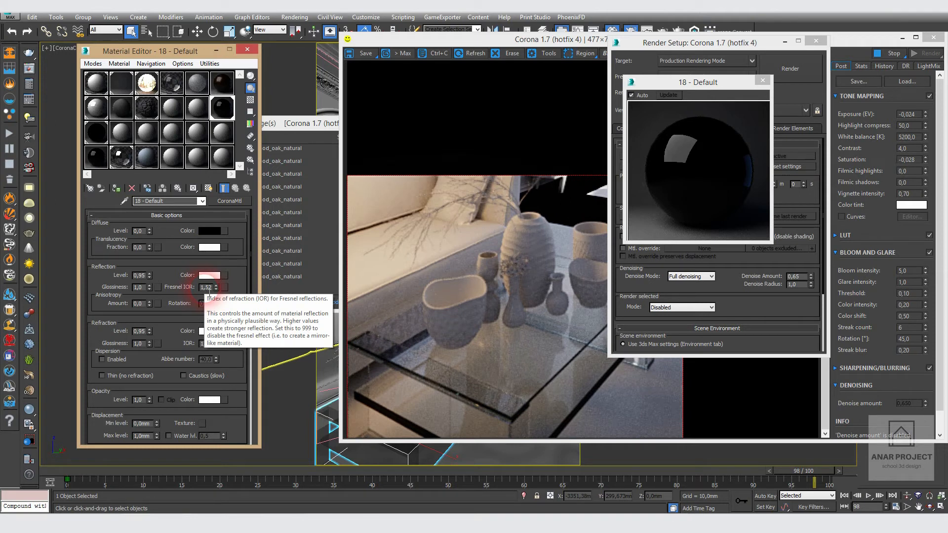
left_click_drag(205, 290, 202, 298)
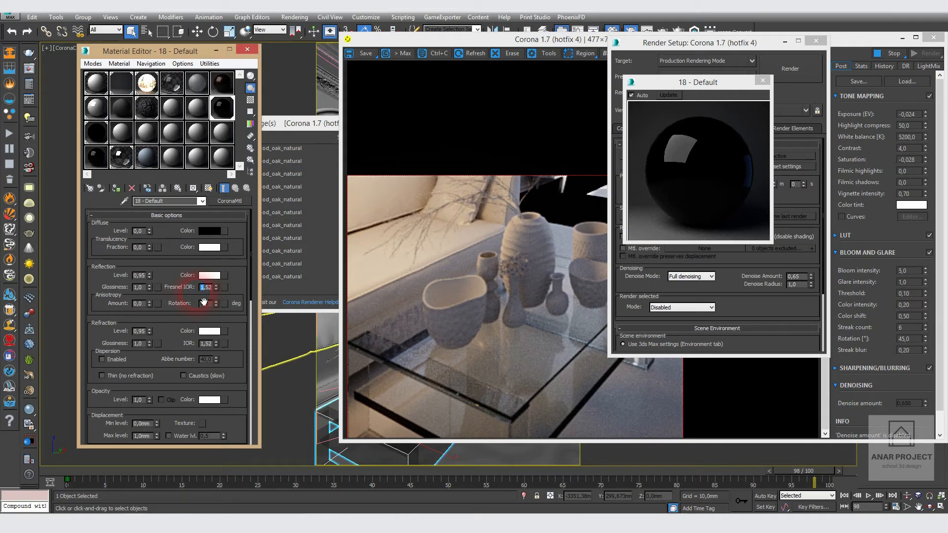
type("2,")
key("Return")
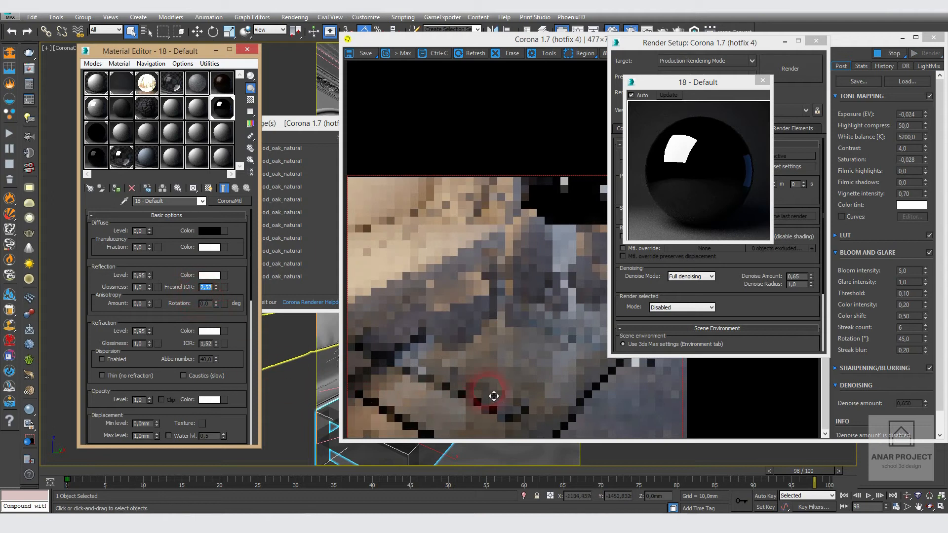
left_click(510, 386)
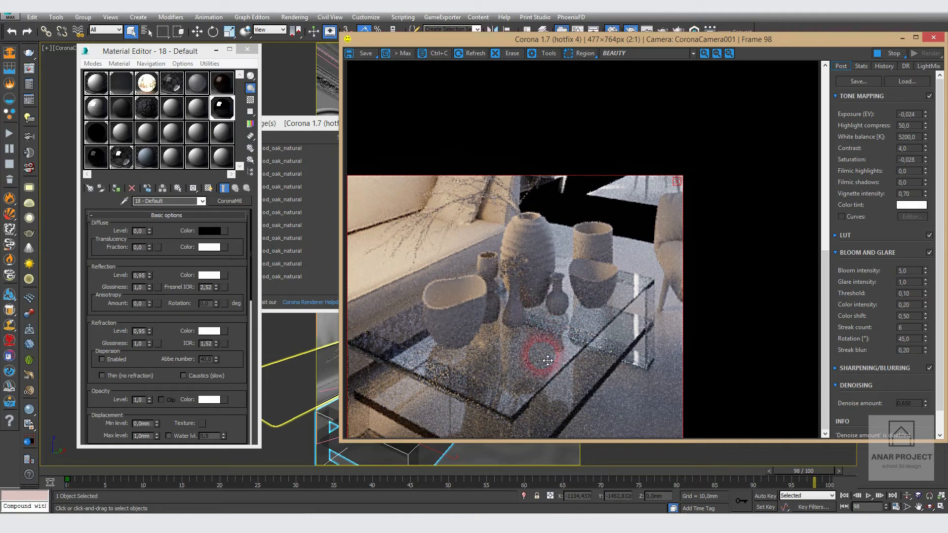
Step: Examine the glass coffee table's reflections and edges in the interactive render region
scroll(548, 320, "down", 1)
scroll(543, 346, "up", 1)
left_click_drag(545, 379, 559, 289)
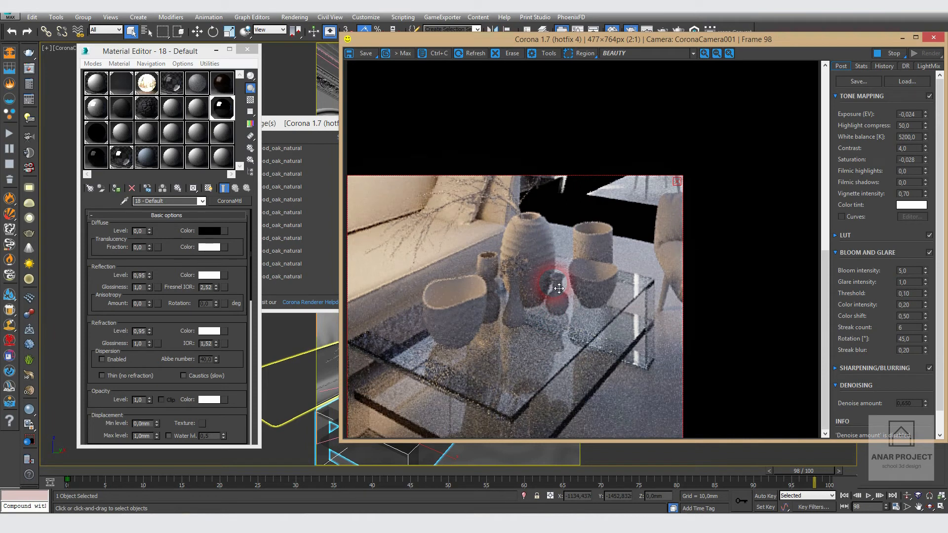
scroll(558, 286, "down", 1)
scroll(556, 360, "up", 1)
left_click_drag(555, 359, 568, 262)
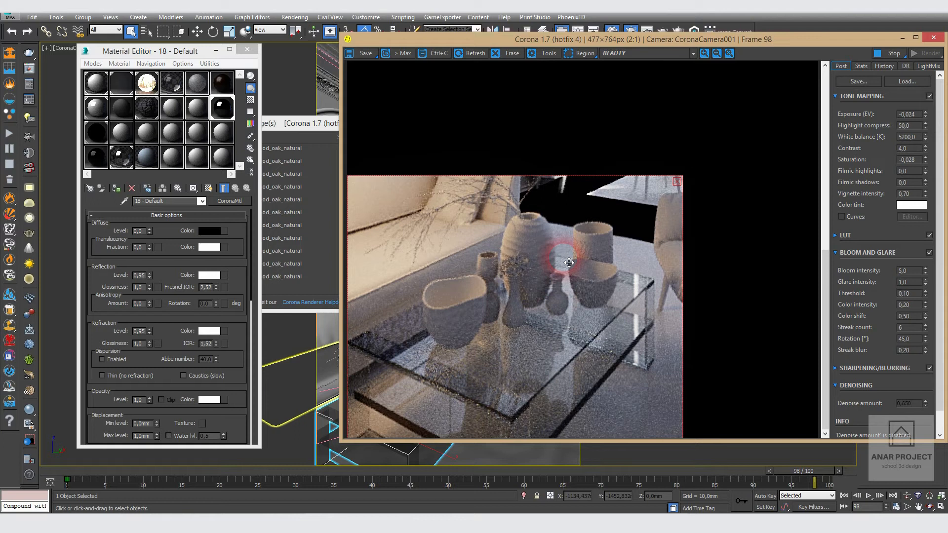
scroll(568, 263, "down", 1)
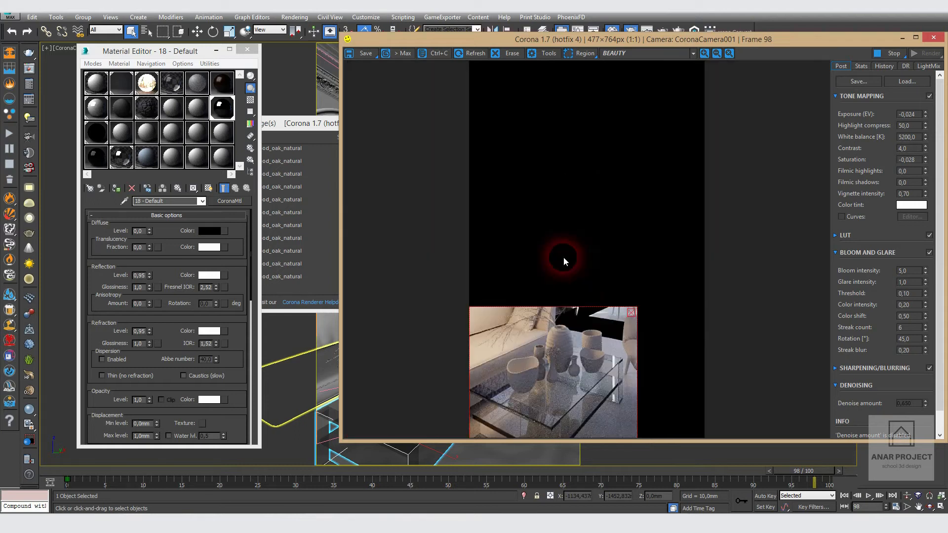
scroll(595, 335, "up", 1)
scroll(595, 335, "up", 1)
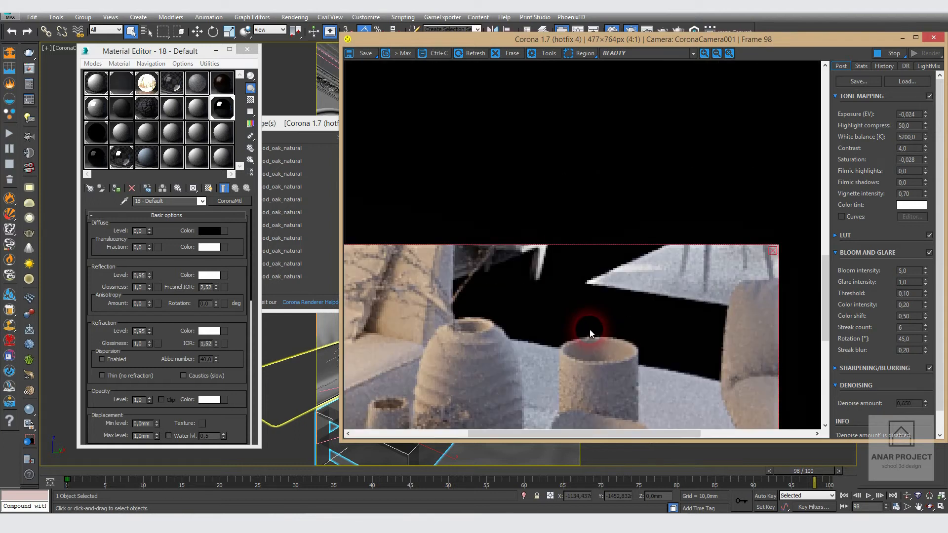
scroll(589, 329, "down", 1)
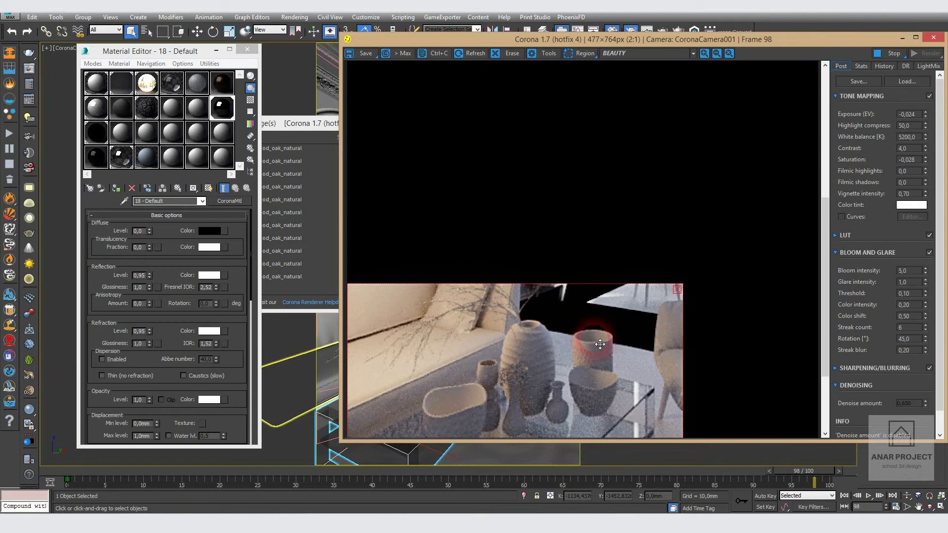
Step: Close the interactive render window, the enlarged material preview and the Corona error message window
left_click_drag(884, 44, 916, 55)
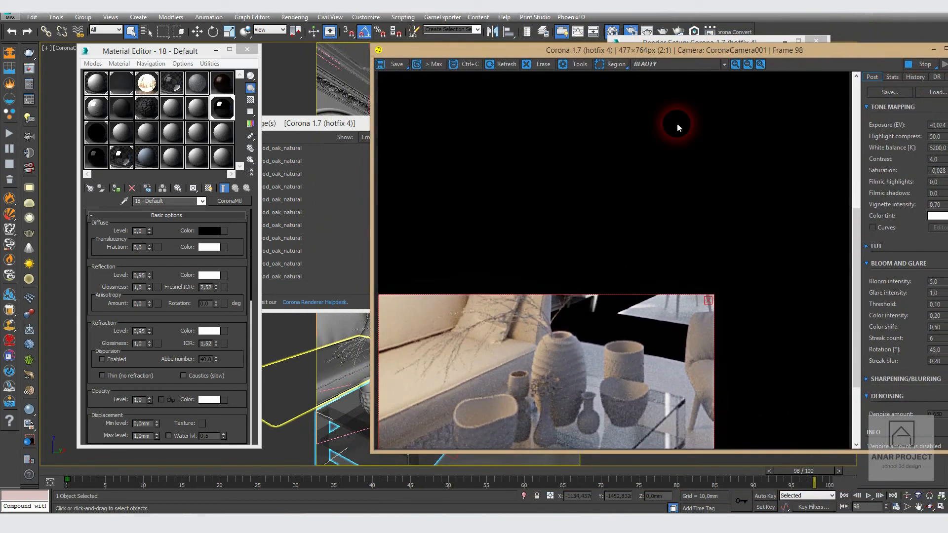
left_click_drag(756, 53, 656, 44)
left_click(867, 38)
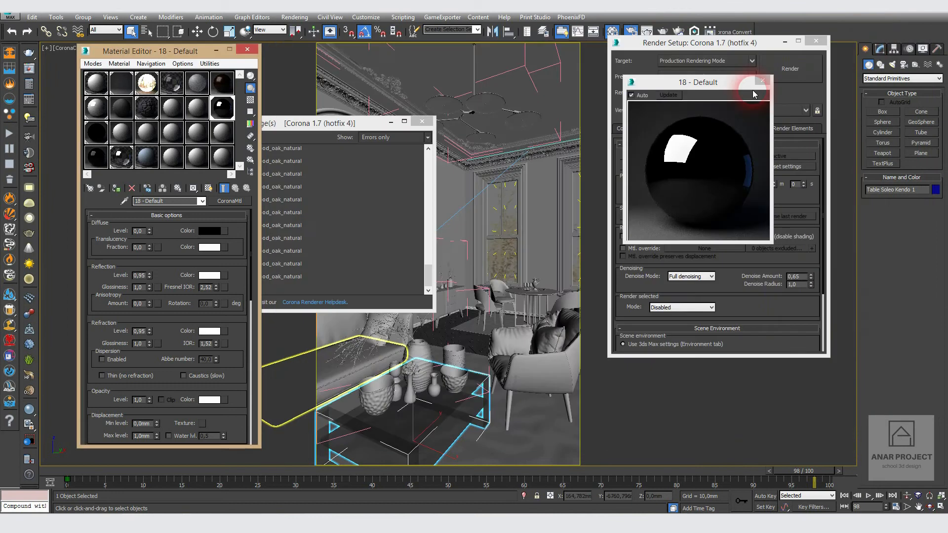
left_click(762, 80)
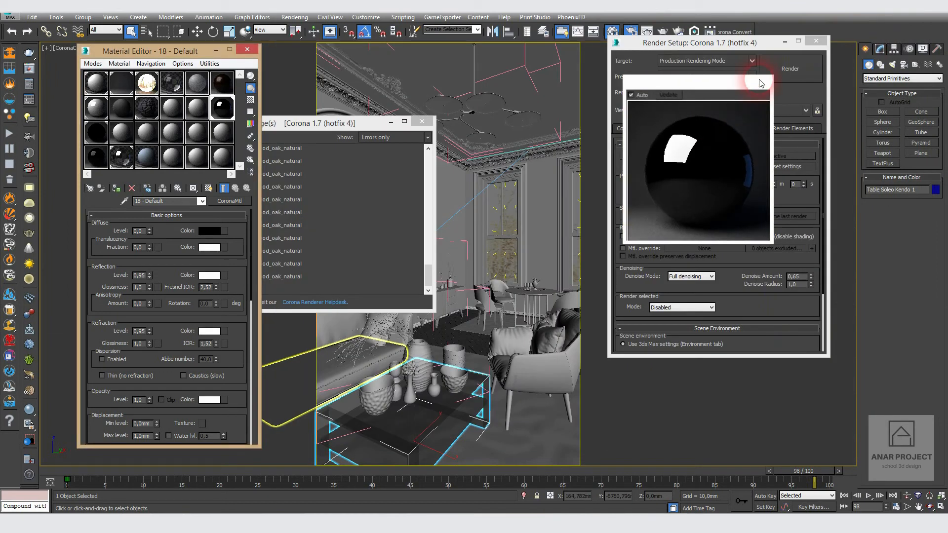
left_click(422, 121)
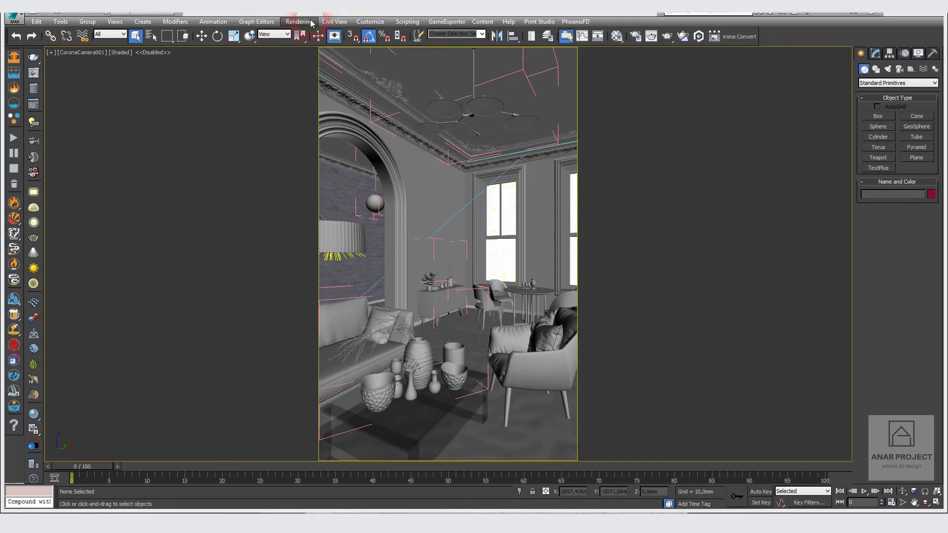
Step: Open Render Setup, start a production render of CoronaCamera001, and display the BEAUTY pass
key("F10")
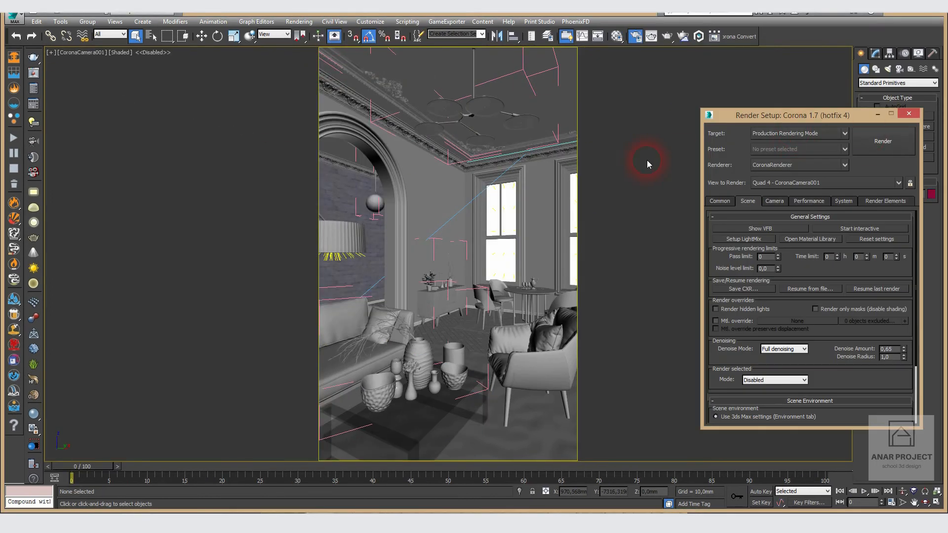
key("shift+q")
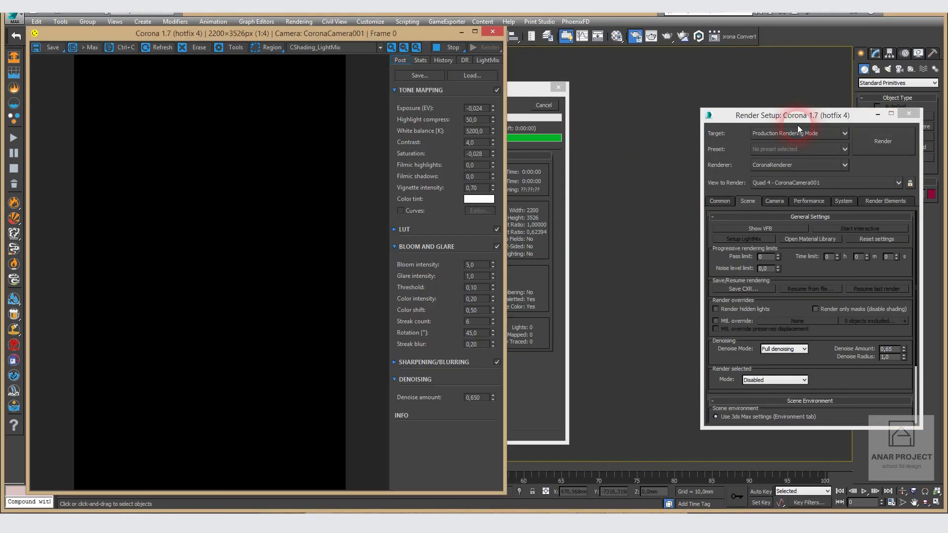
left_click(355, 47)
left_click(346, 57)
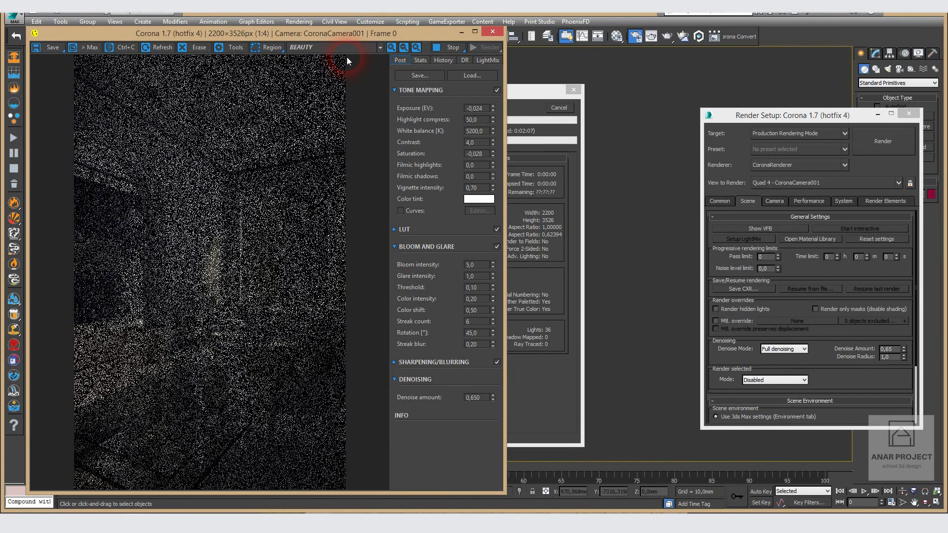
left_click(538, 95)
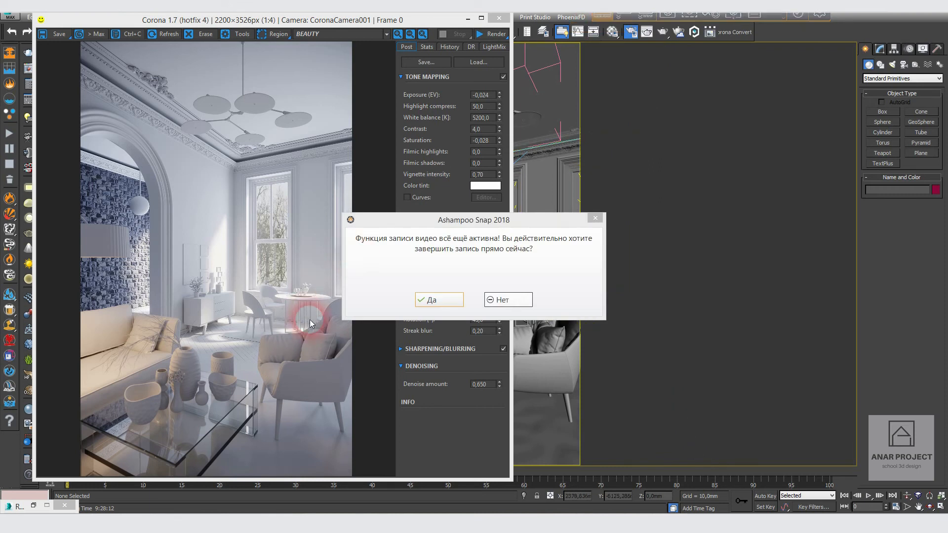
Step: Dismiss the Ashampoo Snap recording prompt and maximize the Corona render window
left_click(431, 302)
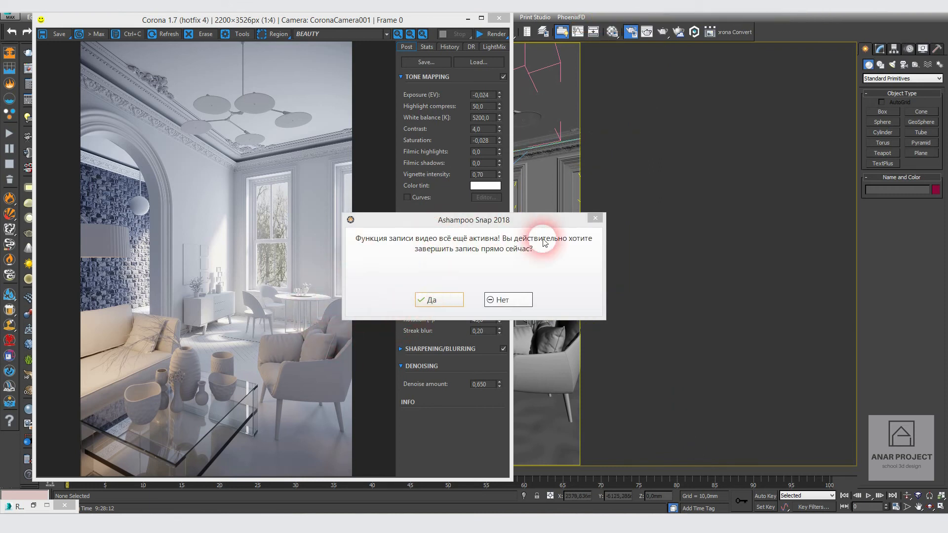
left_click(595, 220)
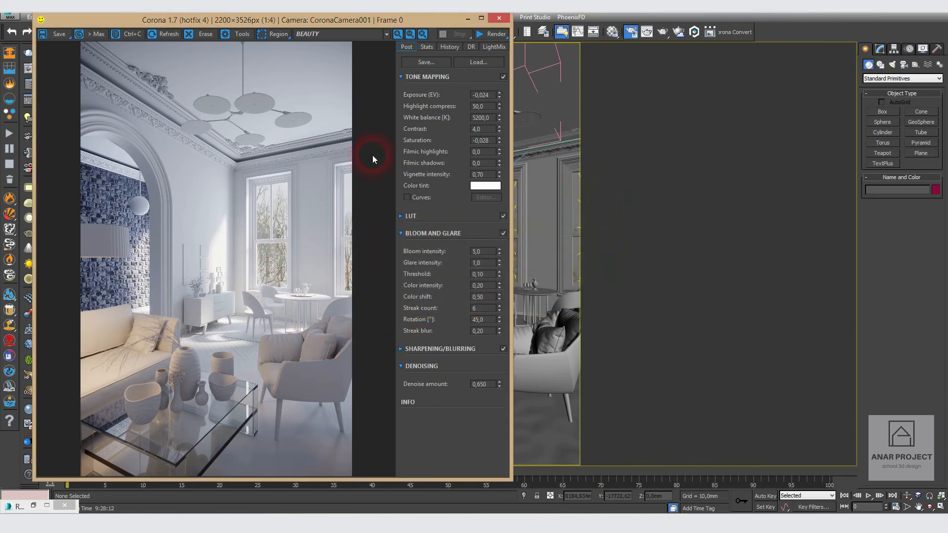
left_click(481, 18)
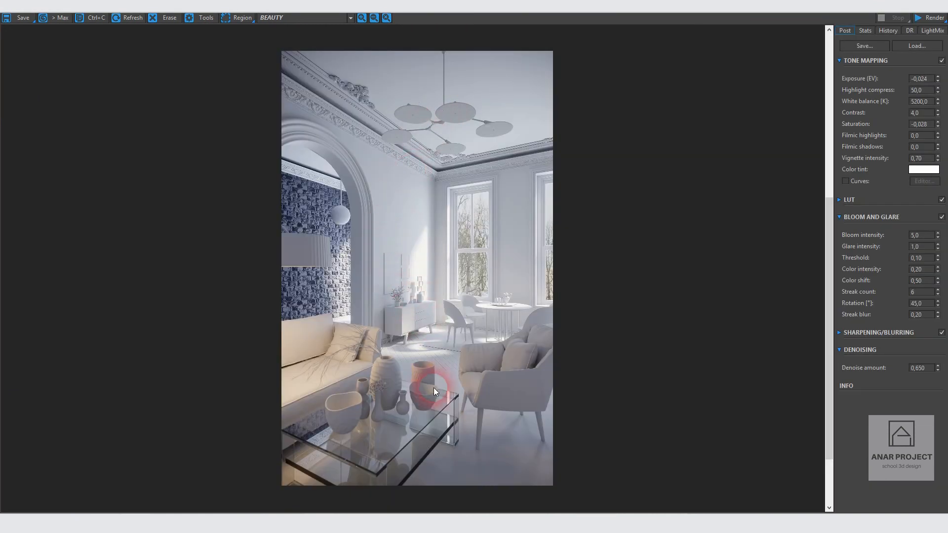
Step: Examine the BEAUTY render, comparing the glass coffee table with the rest of the living room
scroll(434, 387, "up", 3)
left_click_drag(441, 337, 446, 217)
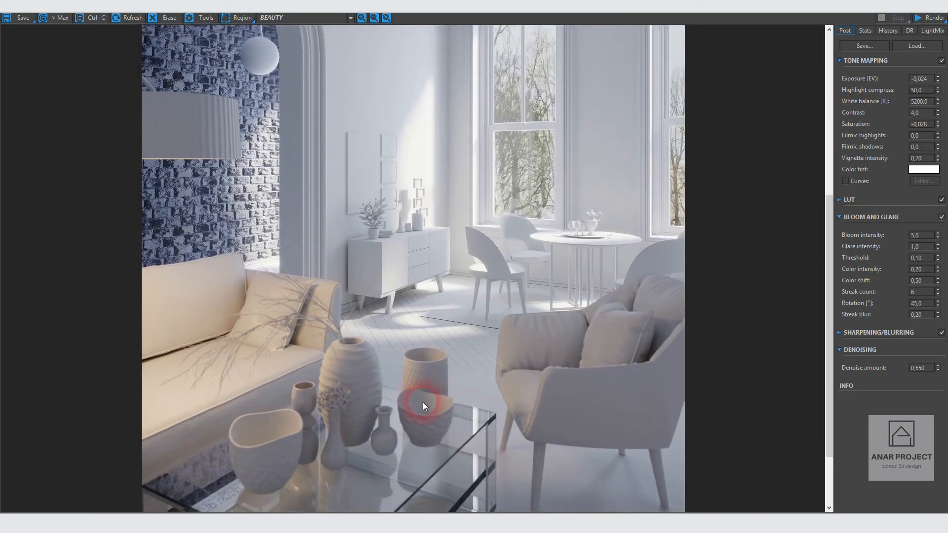
left_click_drag(423, 402, 446, 250)
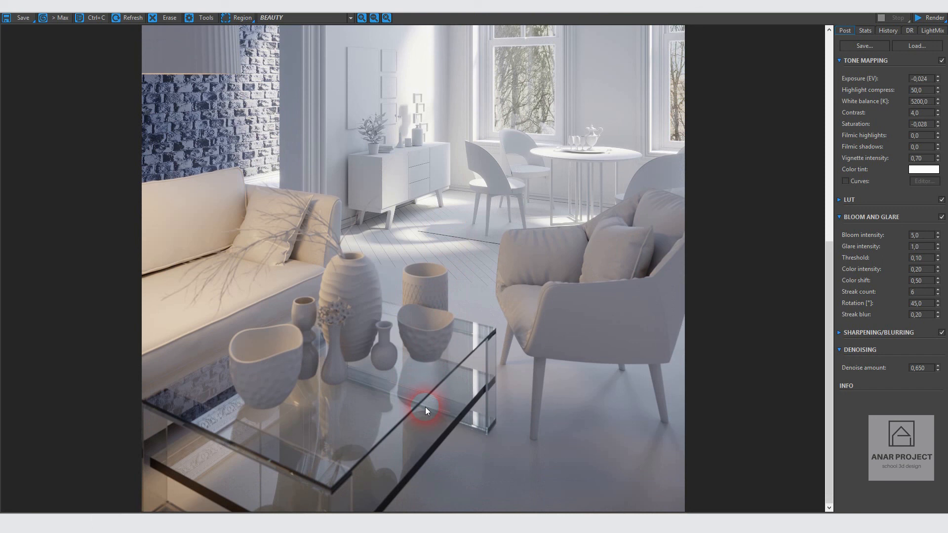
scroll(452, 360, "up", 2)
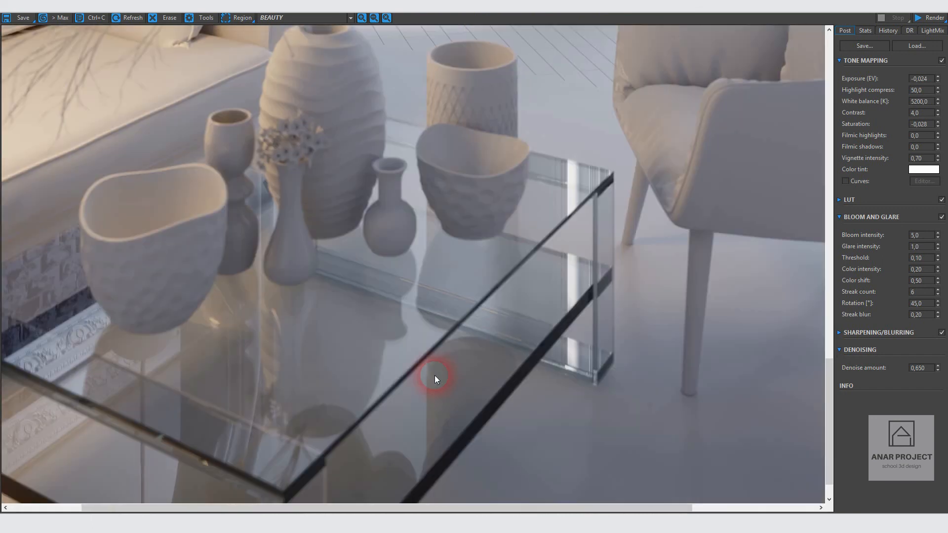
scroll(431, 387, "down", 3)
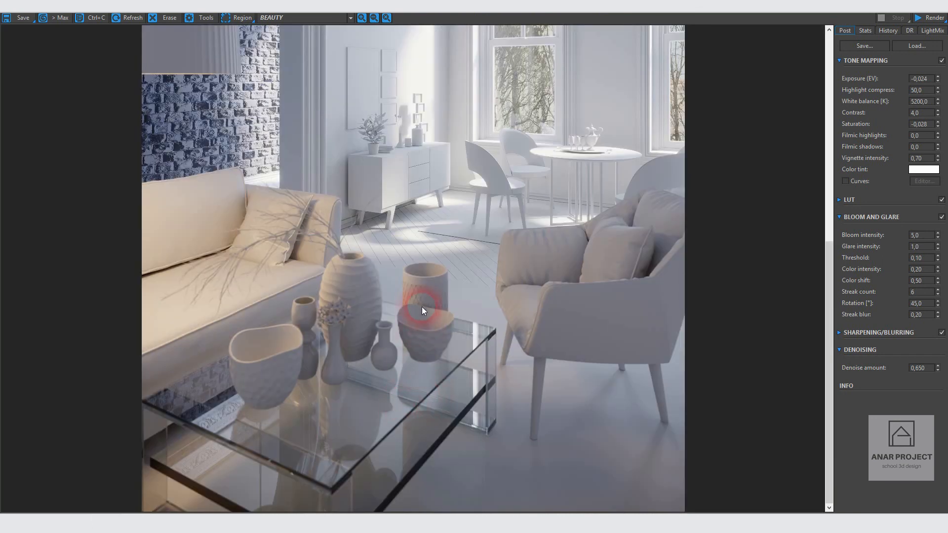
scroll(402, 310, "up", 5)
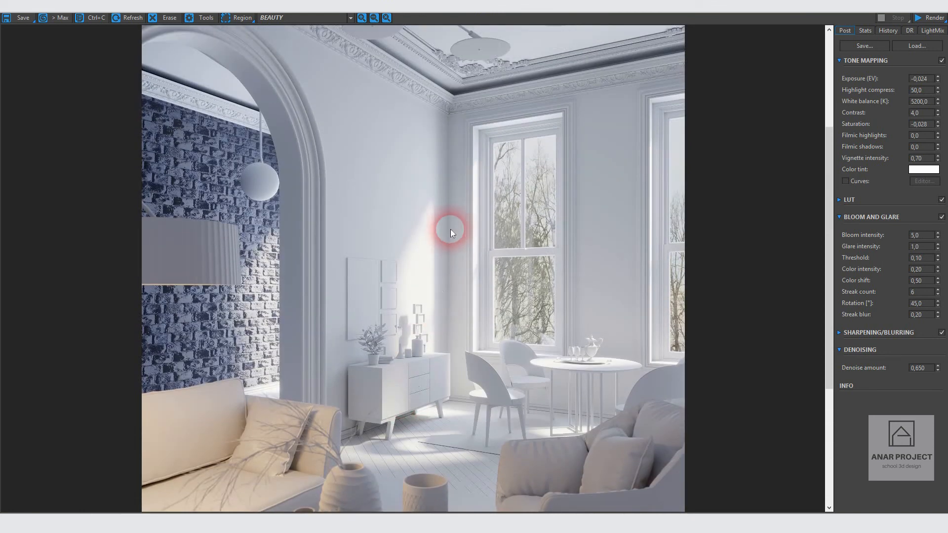
middle_click_drag(450, 229, 445, 261)
scroll(446, 264, "down", 2)
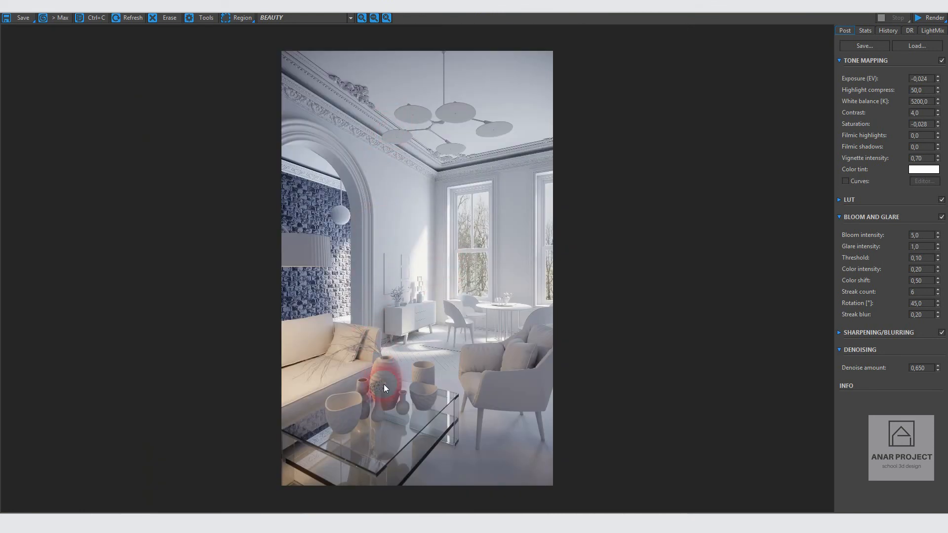
Step: Inspect the coffee table's glass edges, side panel and vase reflections up close in the finished render
scroll(402, 469, "up", 3)
scroll(621, 283, "up", 2)
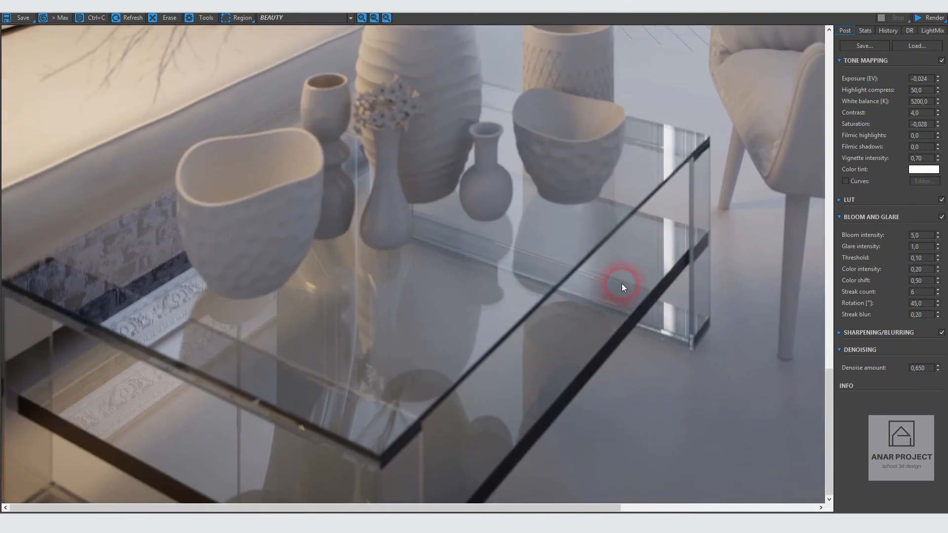
scroll(617, 286, "down", 1)
scroll(614, 287, "up", 2)
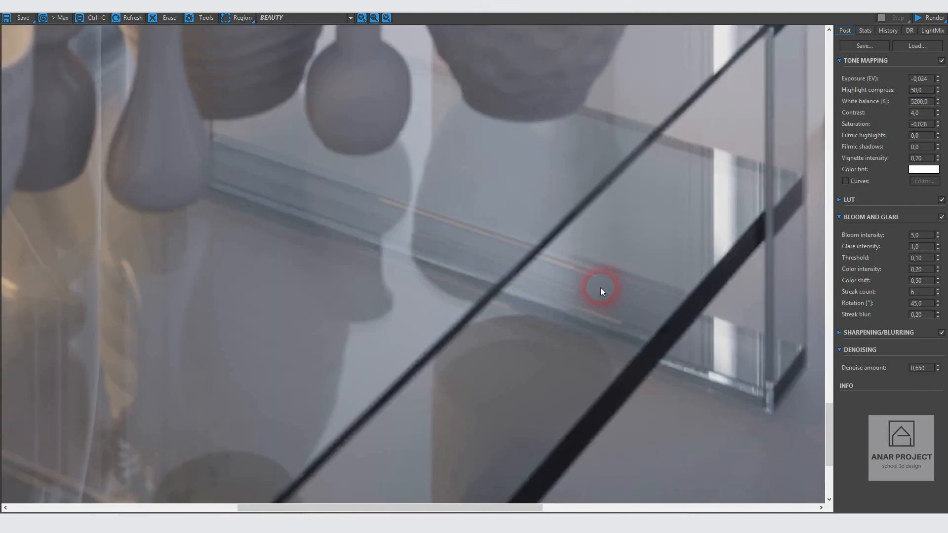
scroll(600, 287, "down", 1)
scroll(599, 287, "up", 1)
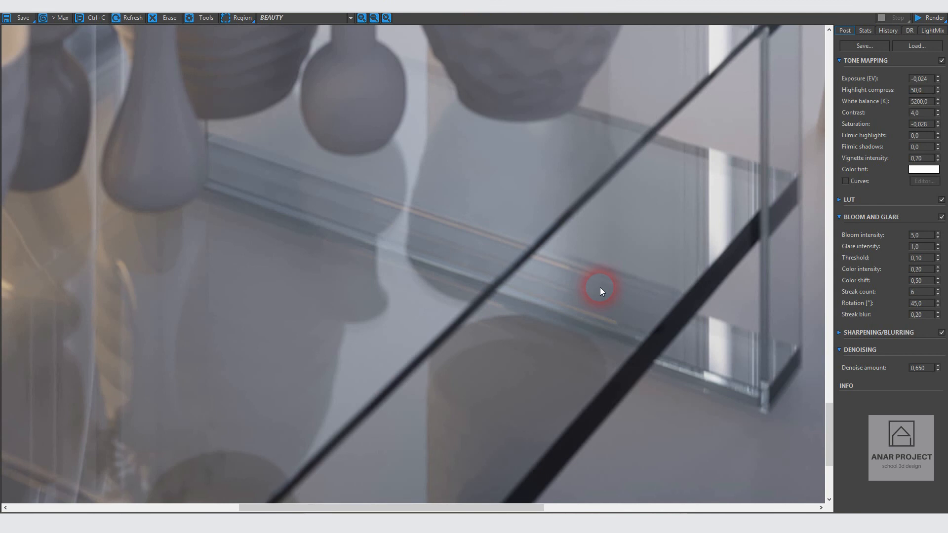
scroll(600, 287, "down", 3)
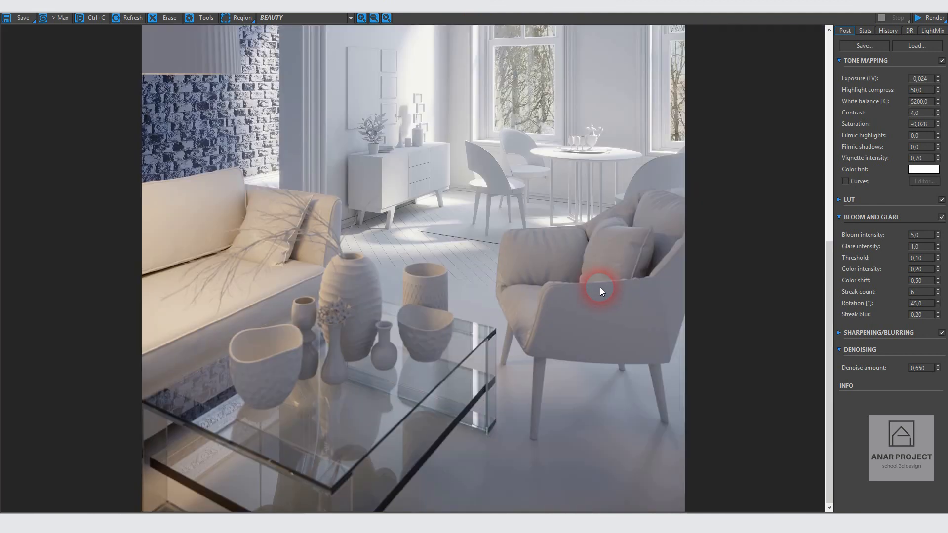
Step: Switch the displayed render element to CShading_LightMix and examine the lighting on the table and room
left_click(307, 18)
left_click(307, 43)
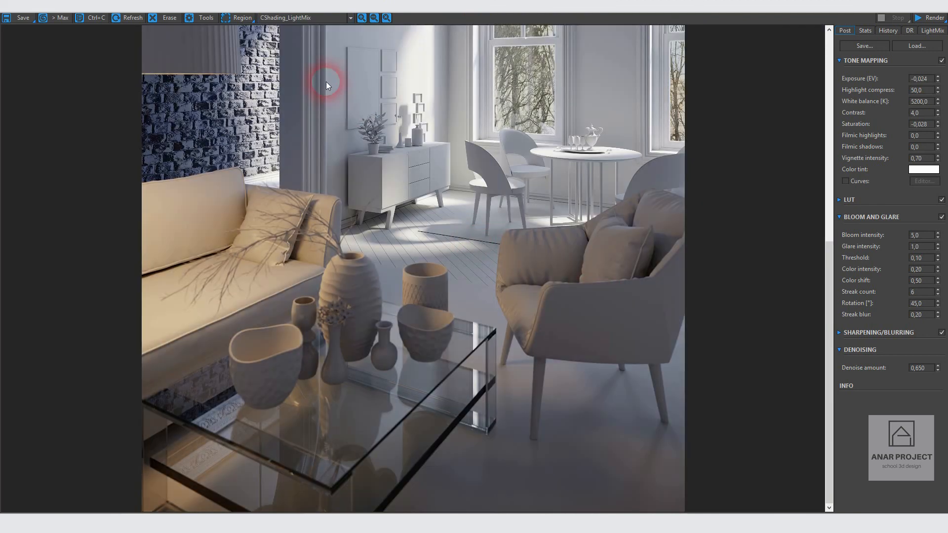
scroll(379, 313, "up", 1)
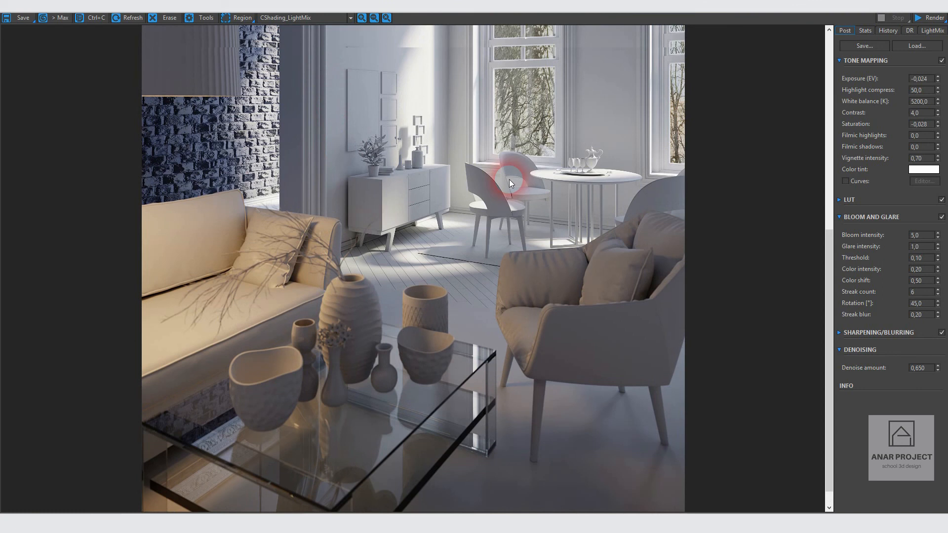
scroll(518, 168, "down", 1)
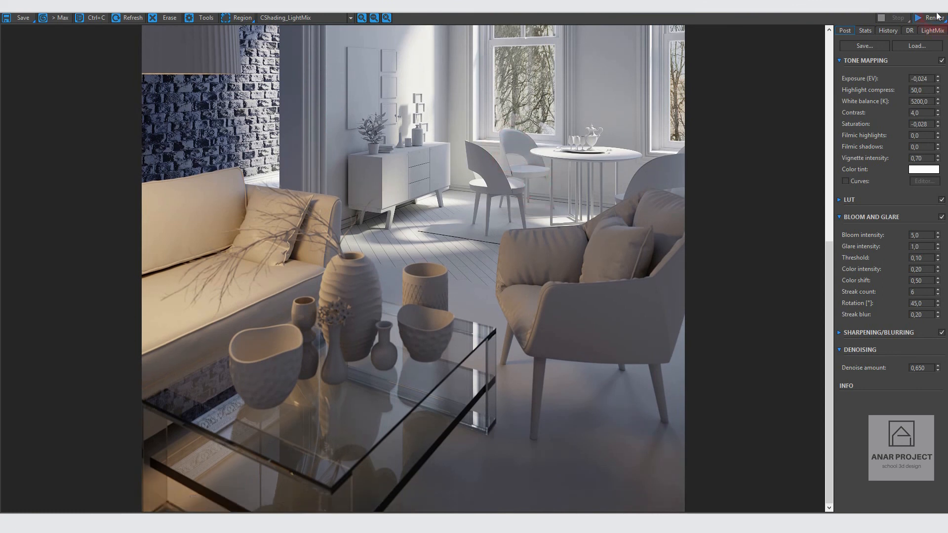
Step: Show the LightMix light layers and try toggling the sky layer (небо)
left_click(931, 30)
left_click(847, 43)
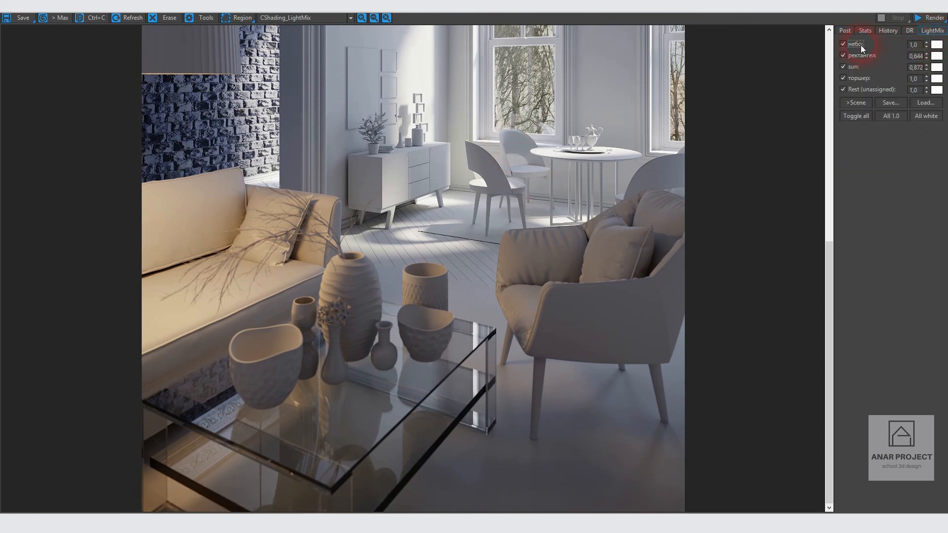